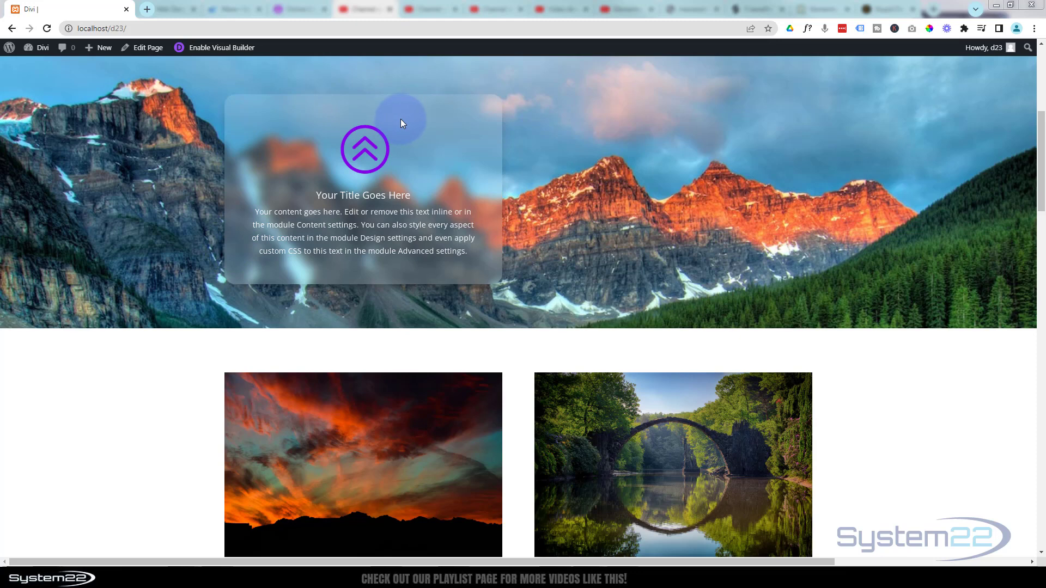
- Open the page in the Visual Builder and delete the section with the blurred crowd background and person icon
{"action": "scroll", "coordinate": [145, 357], "scroll_direction": "down", "scroll_amount": 3}
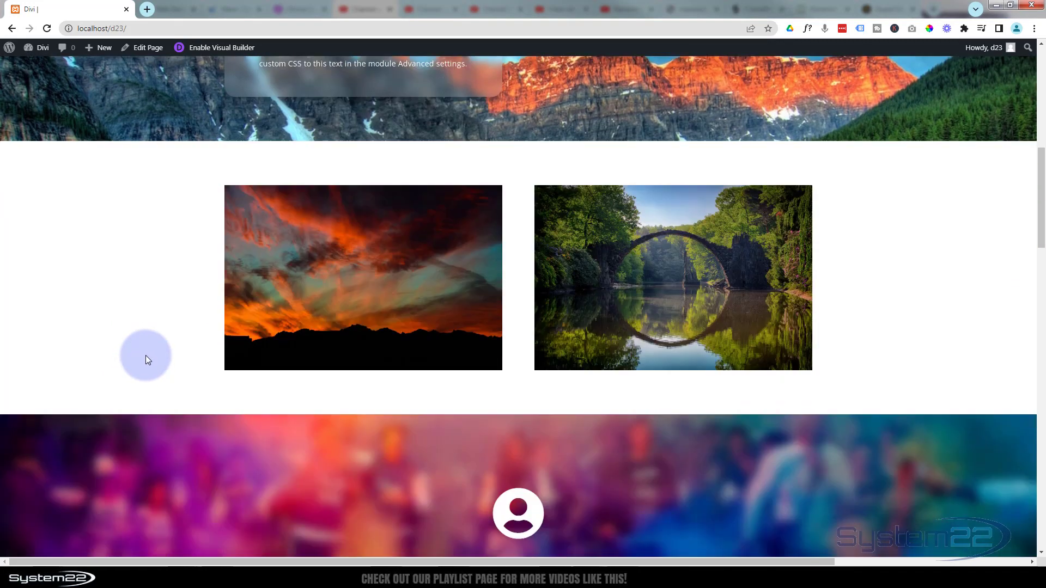
{"action": "scroll", "coordinate": [145, 356], "scroll_direction": "down", "scroll_amount": 3}
{"action": "scroll", "coordinate": [105, 118], "scroll_direction": "down", "scroll_amount": 2}
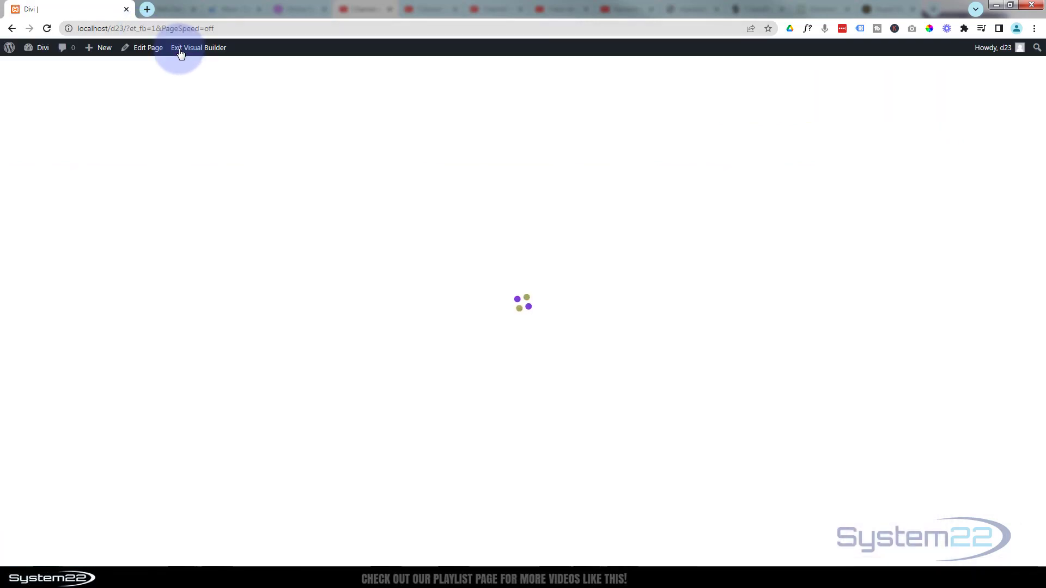
{"action": "scroll", "coordinate": [188, 77], "scroll_direction": "down", "scroll_amount": 10}
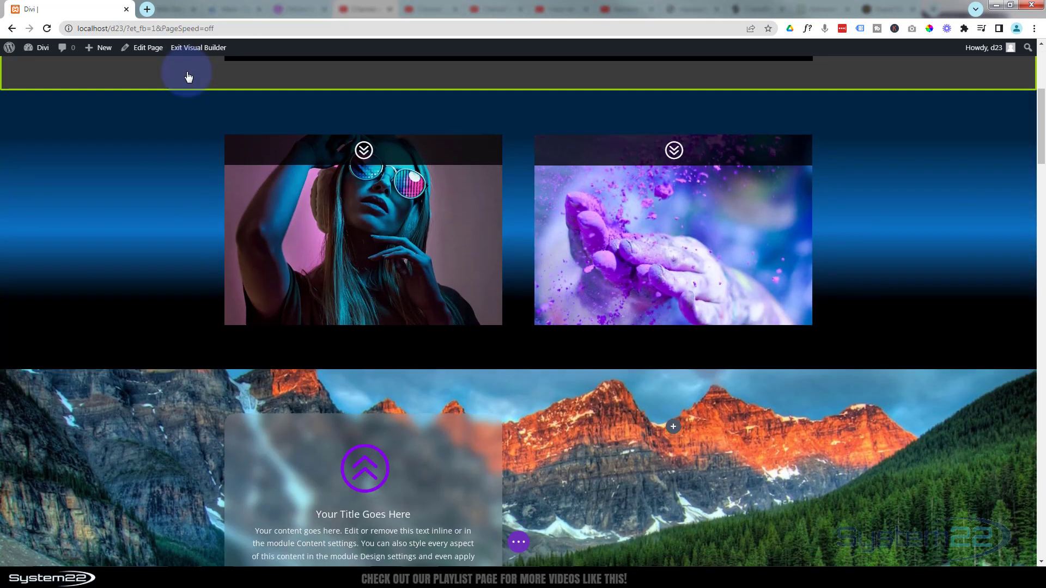
{"action": "scroll", "coordinate": [188, 76], "scroll_direction": "down", "scroll_amount": 4}
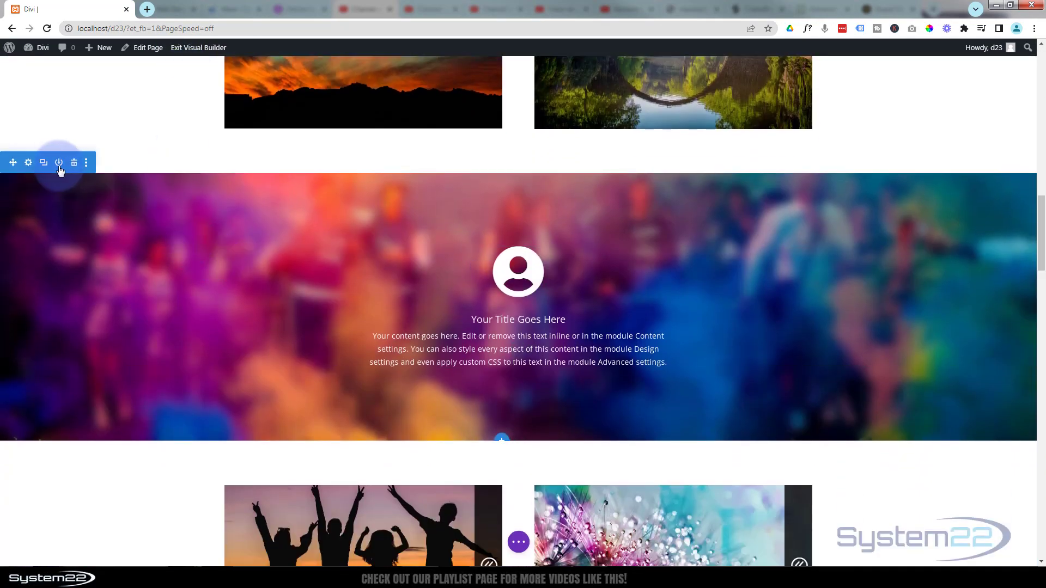
{"action": "left_click", "coordinate": [74, 164]}
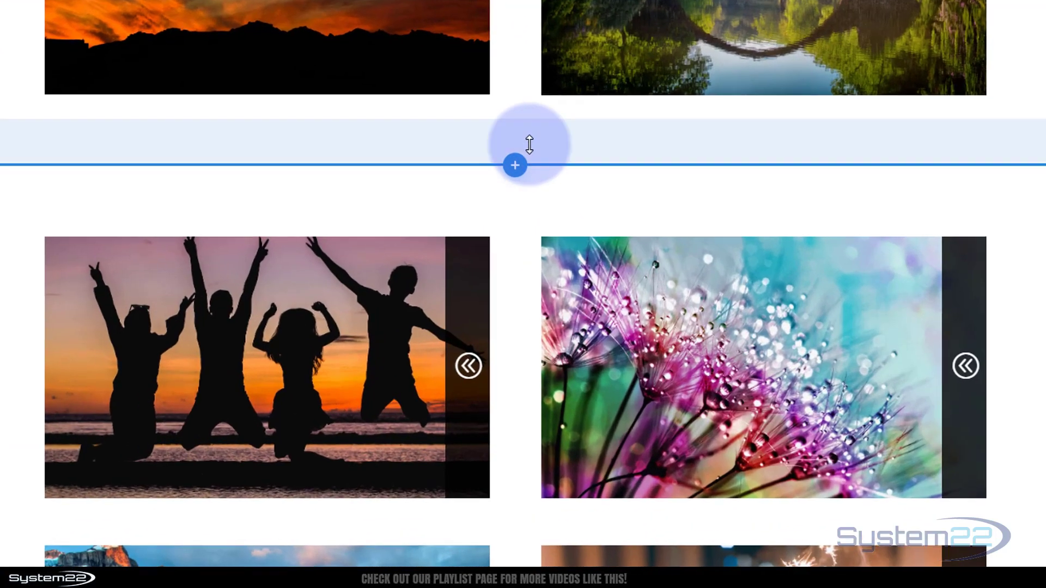
- Insert a regular section with a single-column row and a Blurb module below the sunset and bridge images
{"action": "left_click", "coordinate": [515, 174]}
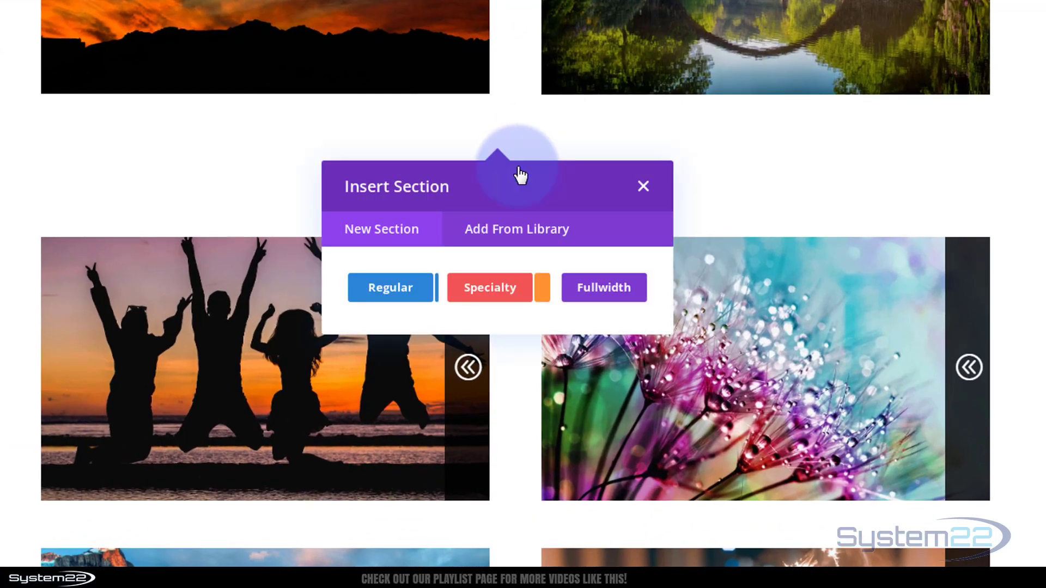
{"action": "left_click", "coordinate": [383, 296]}
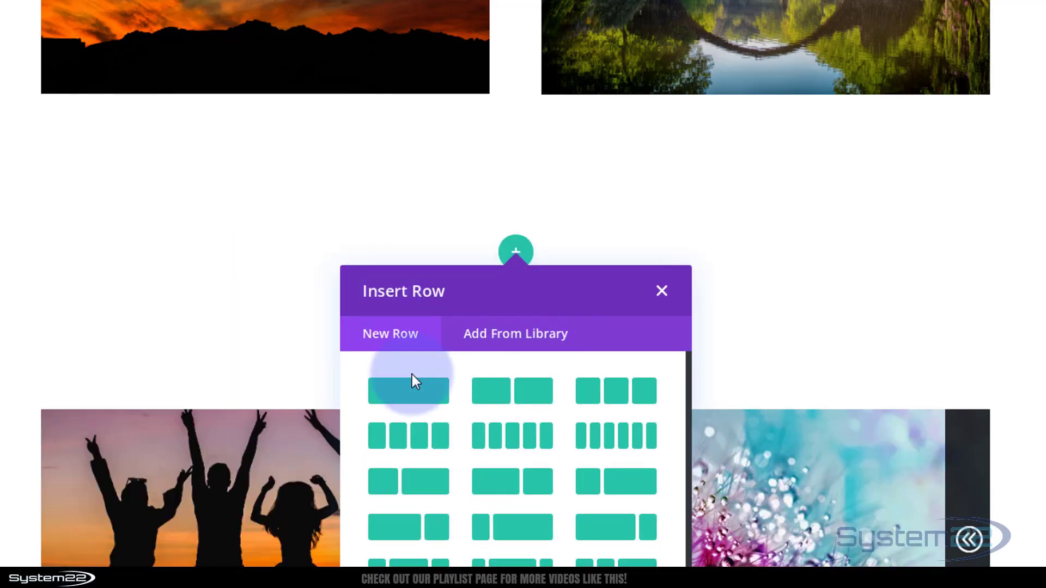
{"action": "left_click", "coordinate": [405, 394]}
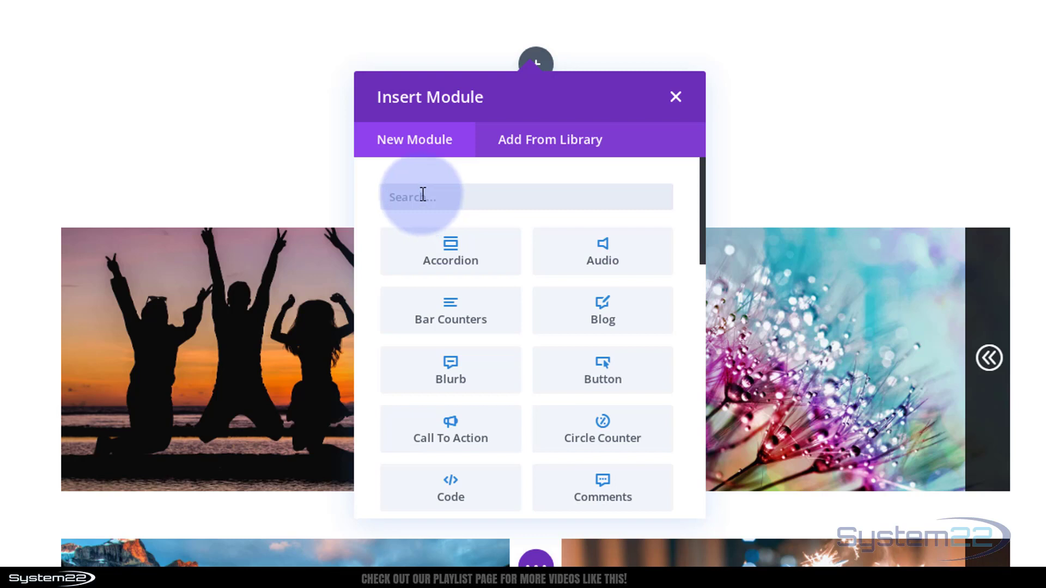
{"action": "scroll", "coordinate": [423, 194], "scroll_direction": "down", "scroll_amount": 2}
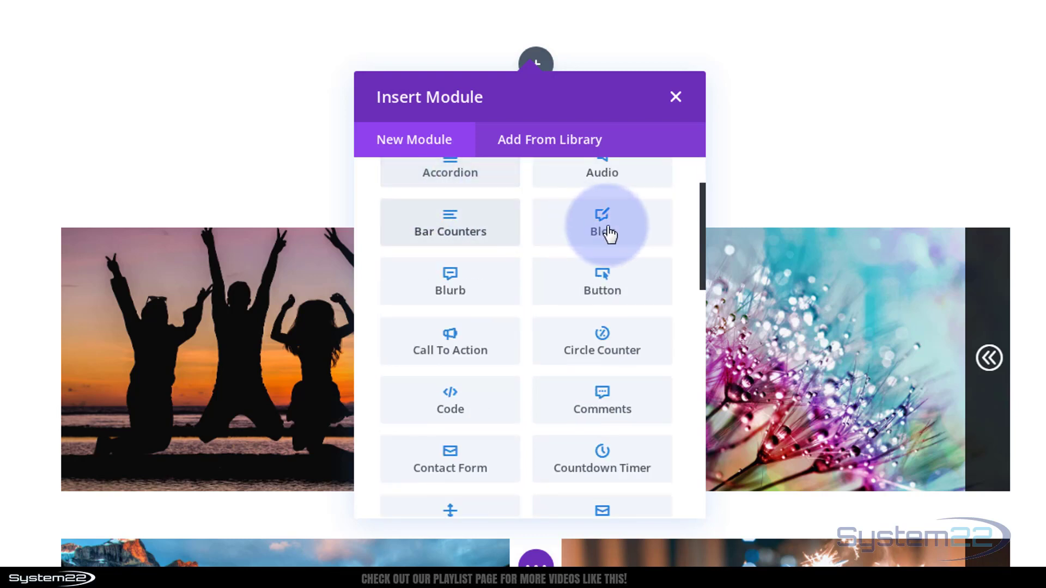
{"action": "left_click", "coordinate": [462, 296]}
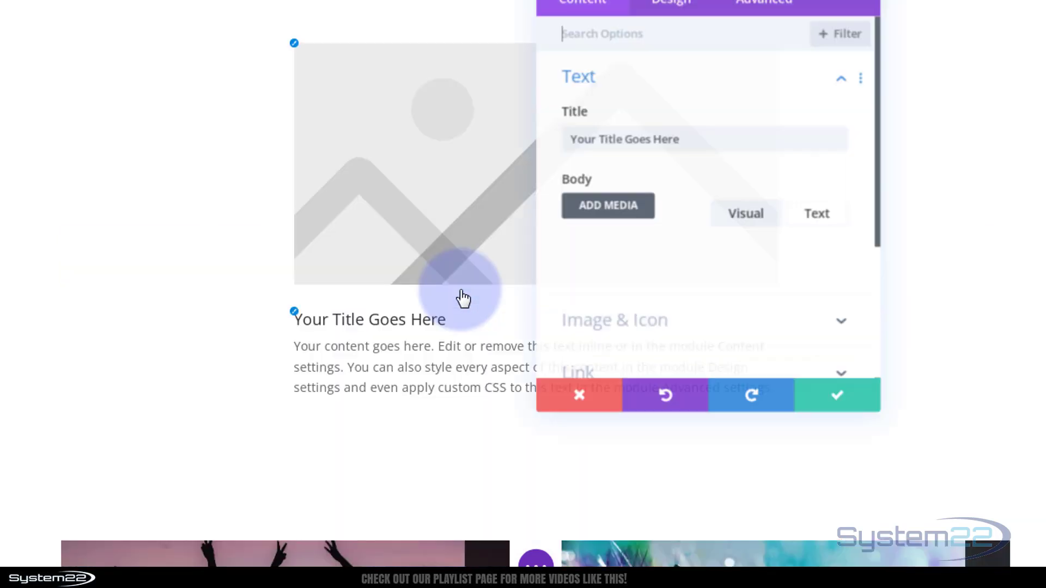
{"action": "left_click_drag", "start_coordinate": [697, 140], "coordinate": [549, 137]}
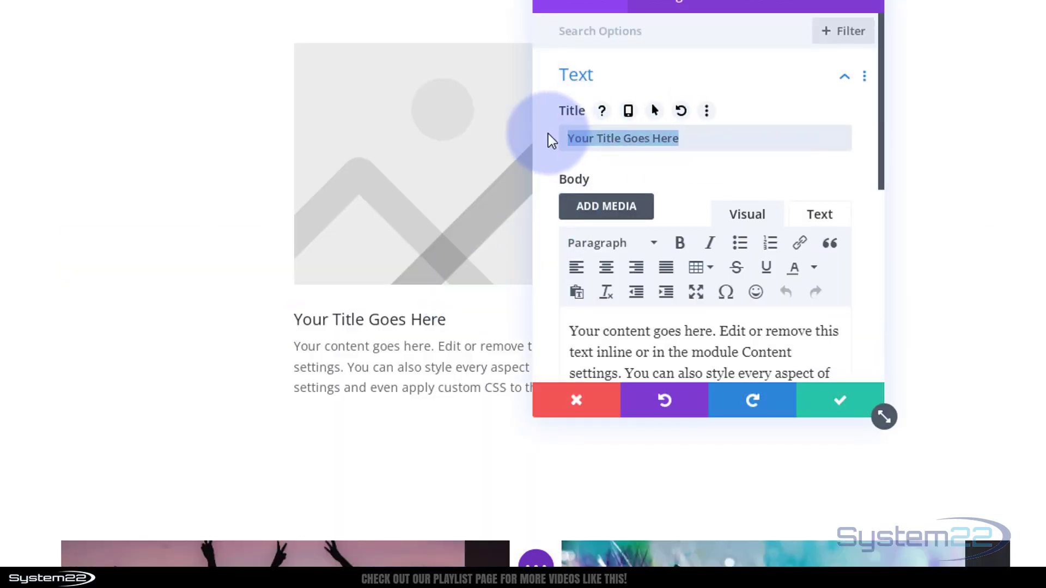
{"action": "scroll", "coordinate": [724, 167], "scroll_direction": "down", "scroll_amount": 1}
{"action": "scroll", "coordinate": [741, 262], "scroll_direction": "down", "scroll_amount": 2}
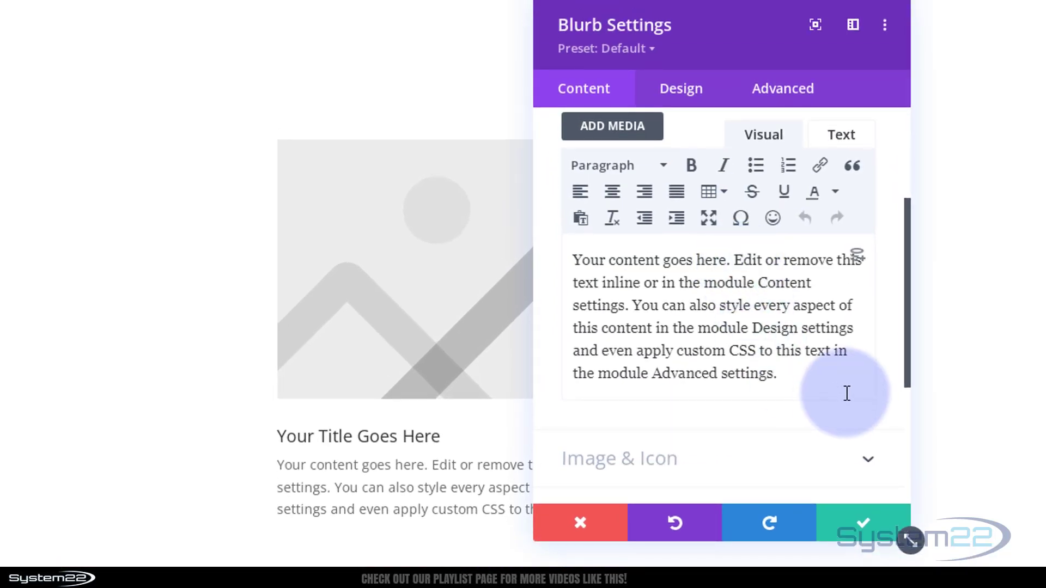
{"action": "left_click_drag", "start_coordinate": [845, 392], "coordinate": [555, 264]}
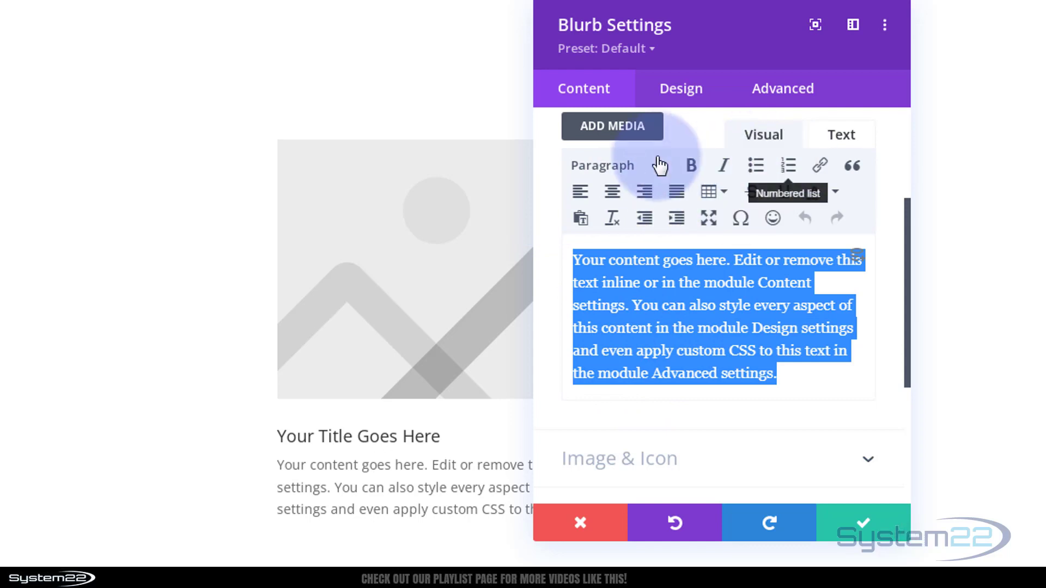
{"action": "left_click", "coordinate": [621, 166]}
{"action": "left_click", "coordinate": [555, 159]}
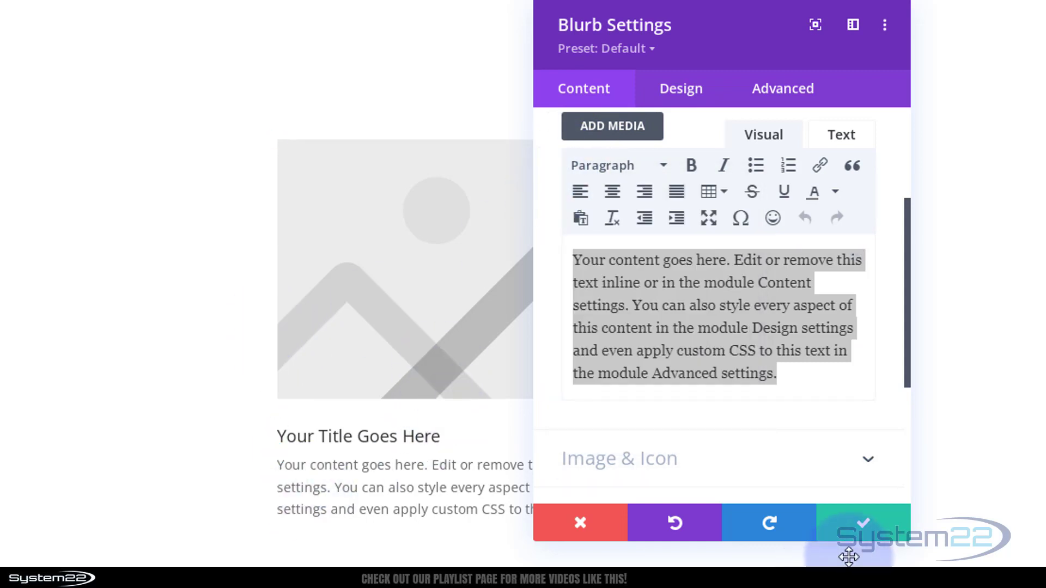
- Enable the icon for the blurb, search the icons for "person" and choose the solid circled person icon
{"action": "left_click", "coordinate": [579, 243]}
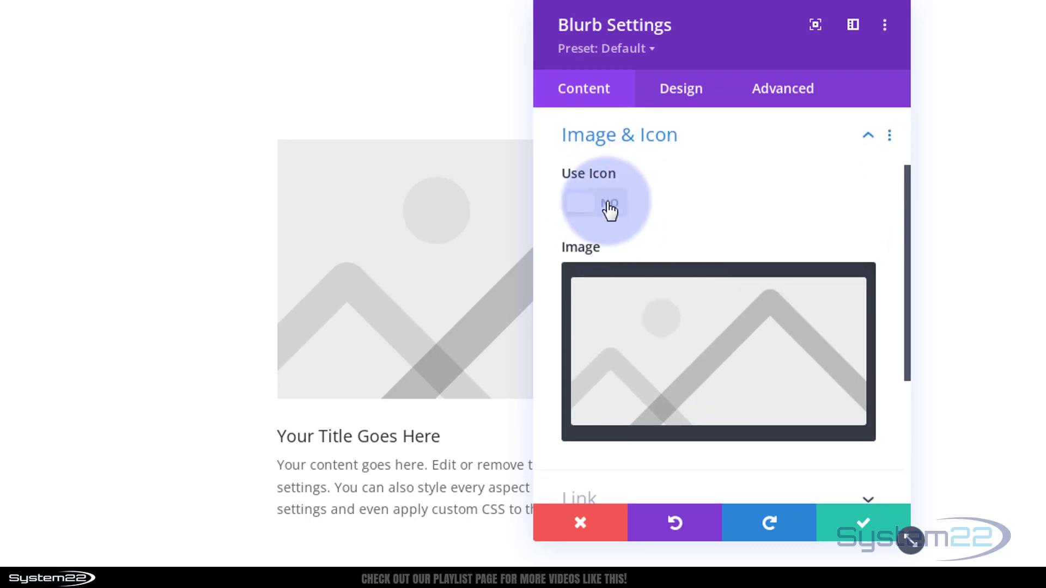
{"action": "left_click", "coordinate": [615, 207]}
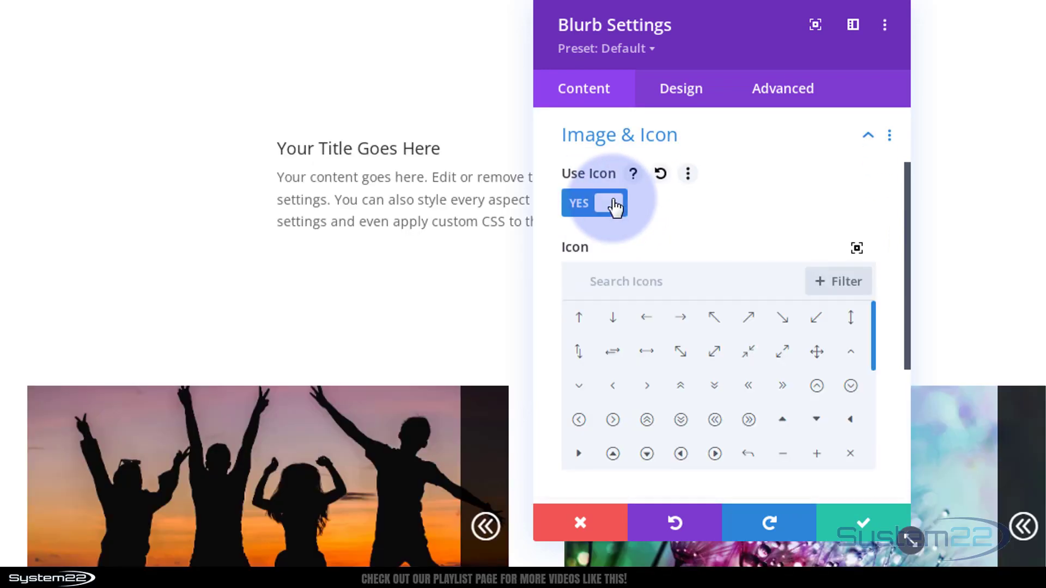
{"action": "left_click", "coordinate": [637, 284]}
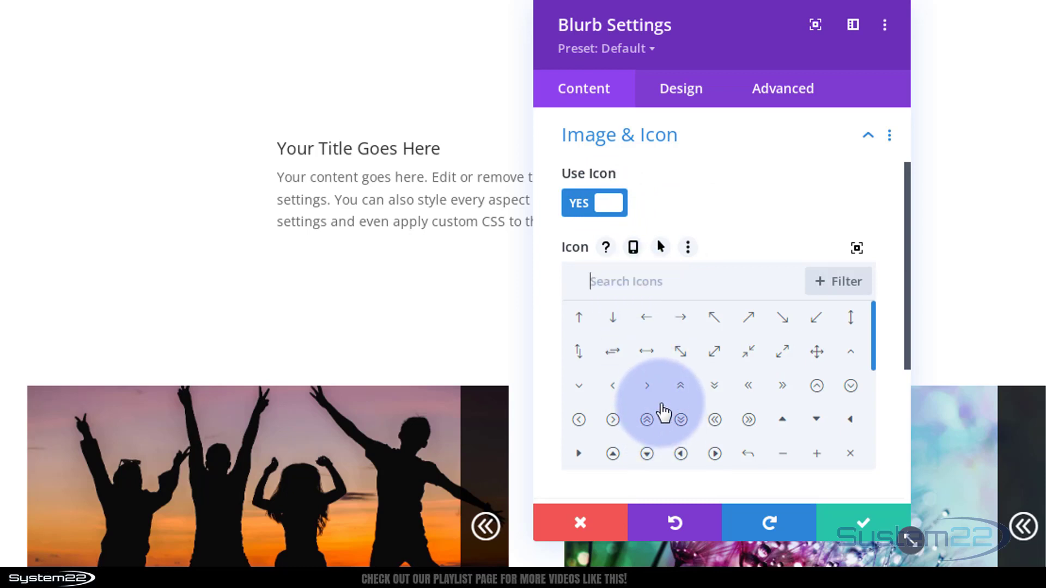
{"action": "scroll", "coordinate": [662, 414], "scroll_direction": "down", "scroll_amount": 5}
{"action": "scroll", "coordinate": [663, 413], "scroll_direction": "down", "scroll_amount": 10}
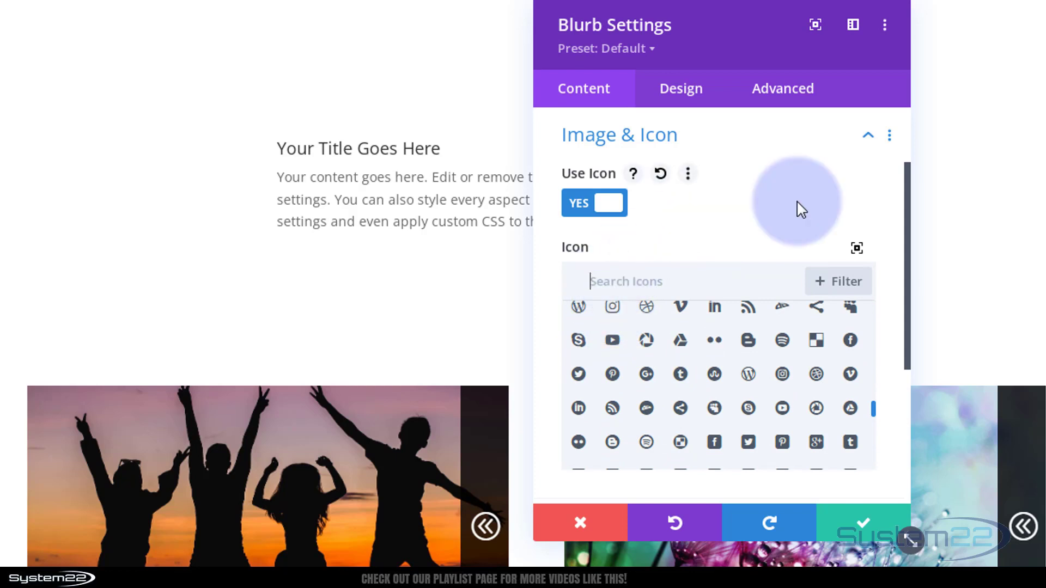
{"action": "type", "text": "person"}
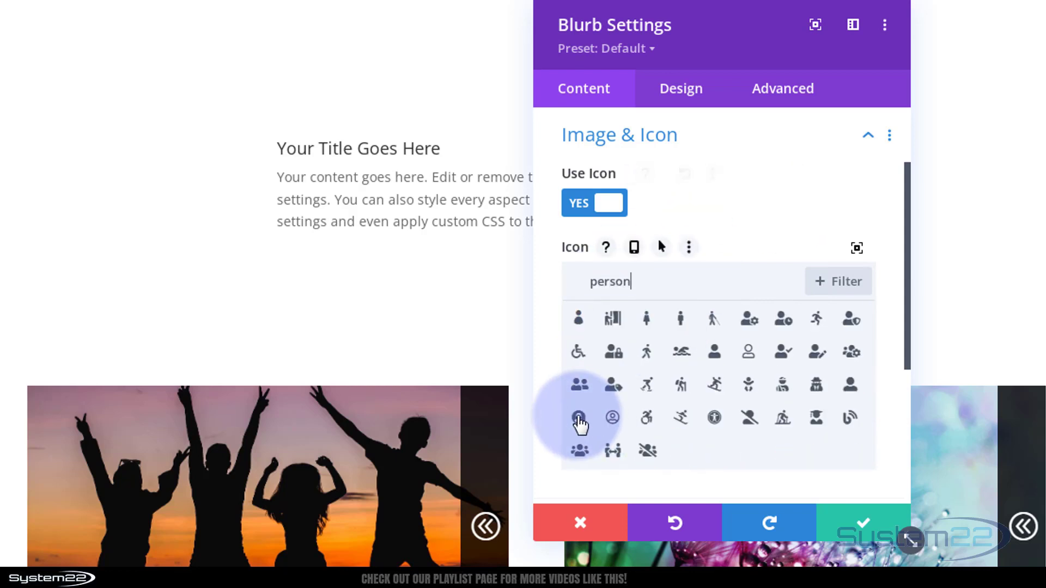
{"action": "left_click", "coordinate": [578, 418]}
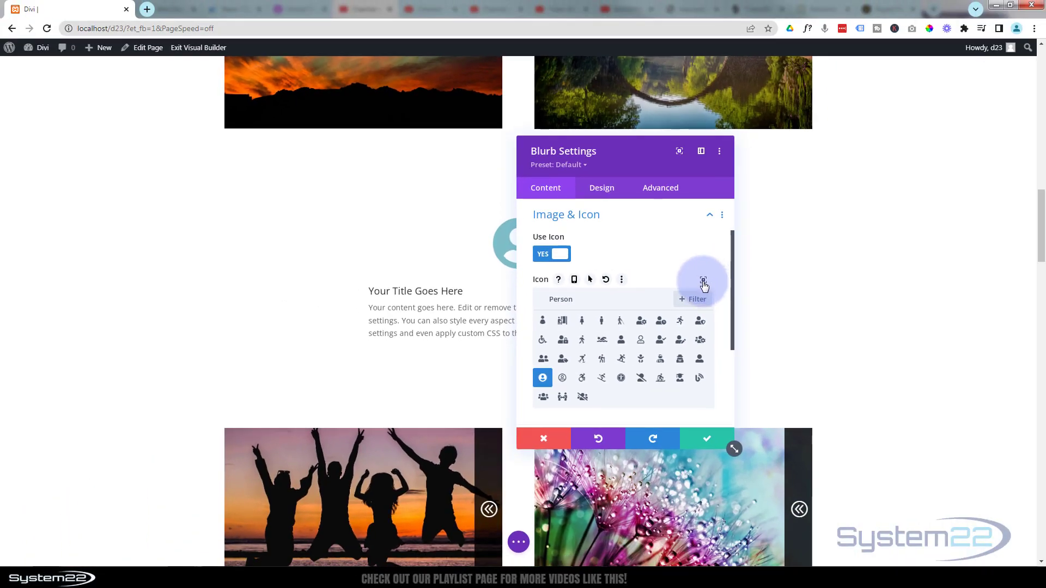
{"action": "left_click", "coordinate": [703, 281]}
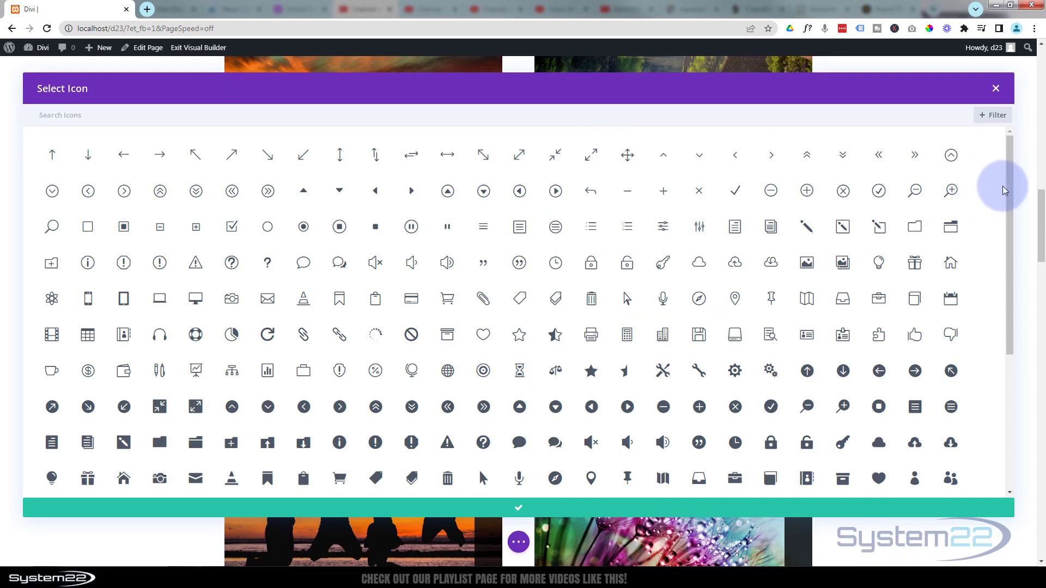
{"action": "left_click_drag", "start_coordinate": [1011, 188], "coordinate": [1011, 398]}
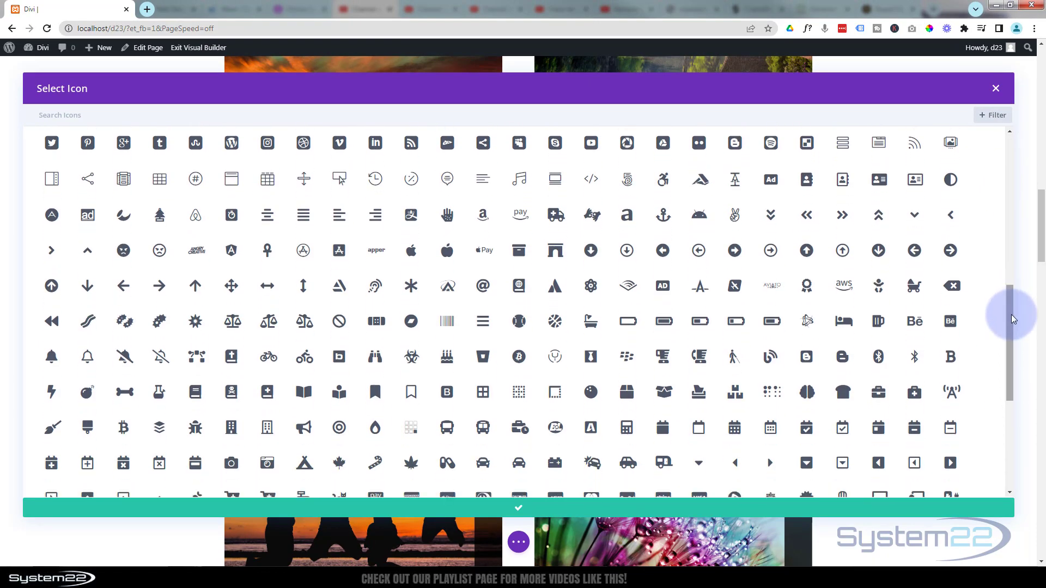
{"action": "left_click_drag", "start_coordinate": [1013, 333], "coordinate": [1014, 389]}
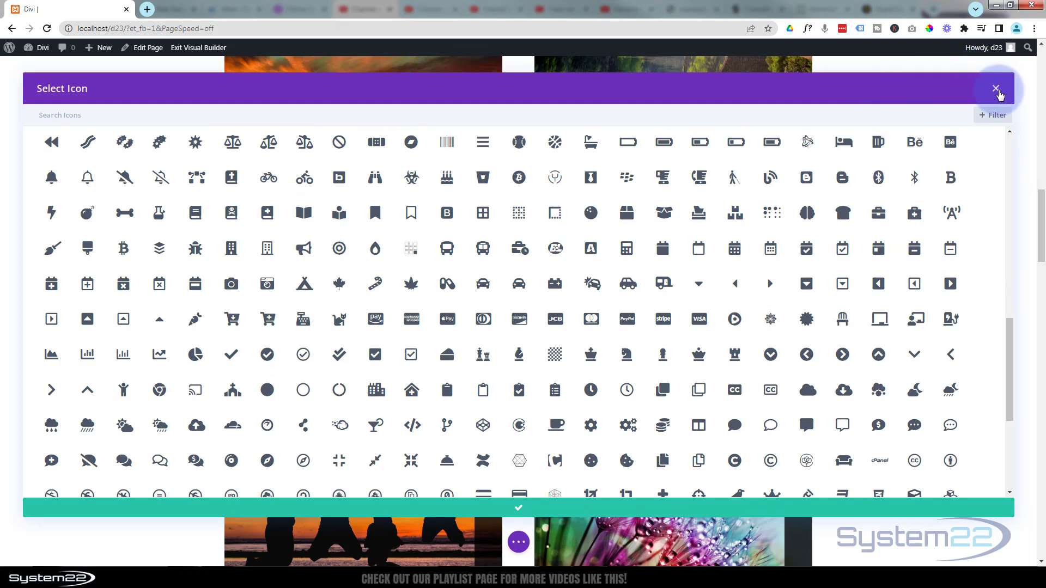
{"action": "left_click", "coordinate": [996, 90]}
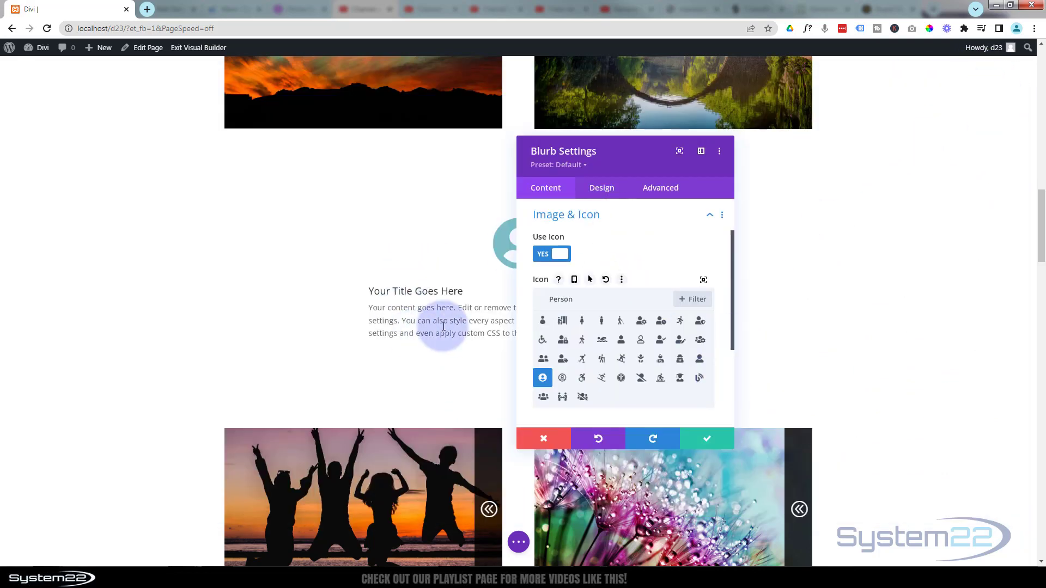
- Center the blurb's text in its design settings and save the module
{"action": "left_click", "coordinate": [599, 219]}
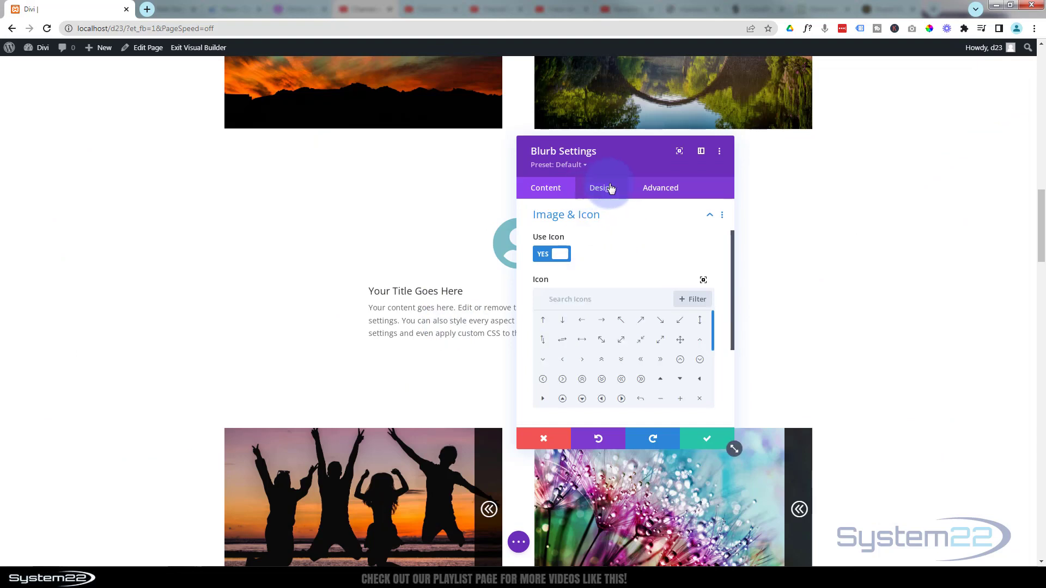
{"action": "left_click", "coordinate": [607, 193]}
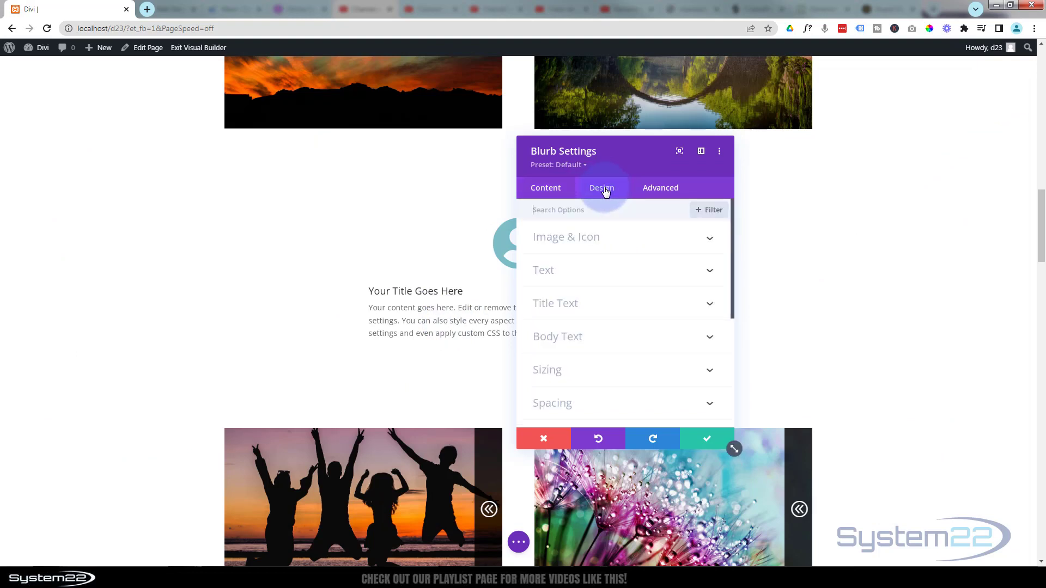
{"action": "left_click", "coordinate": [611, 270]}
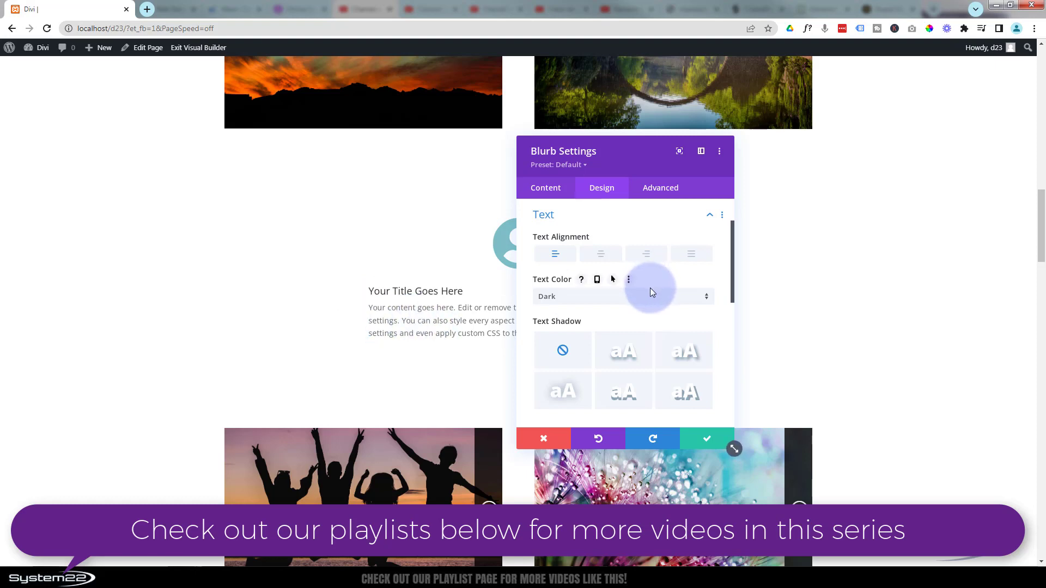
{"action": "left_click", "coordinate": [601, 254]}
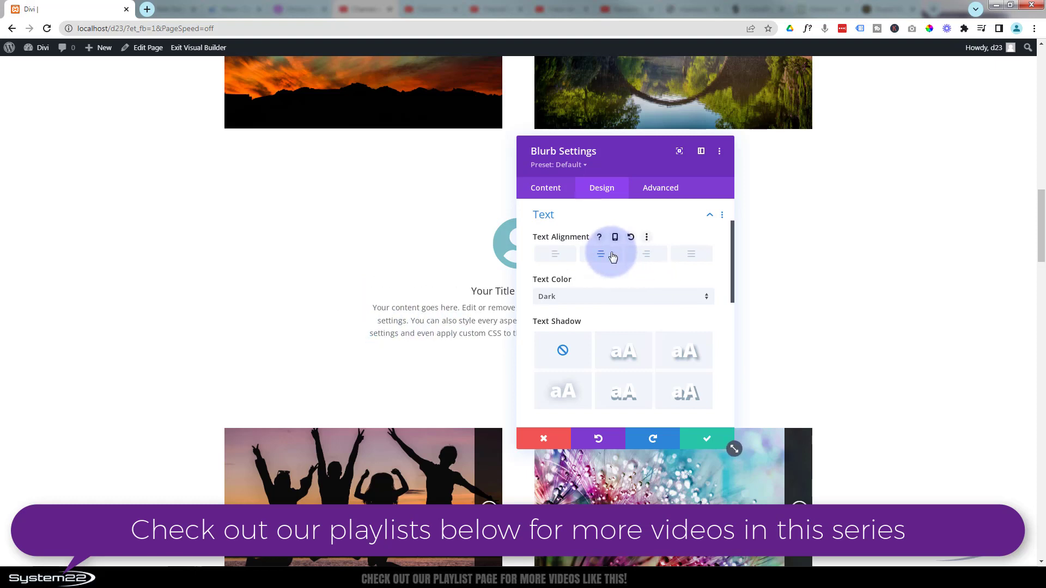
{"action": "left_click", "coordinate": [711, 439]}
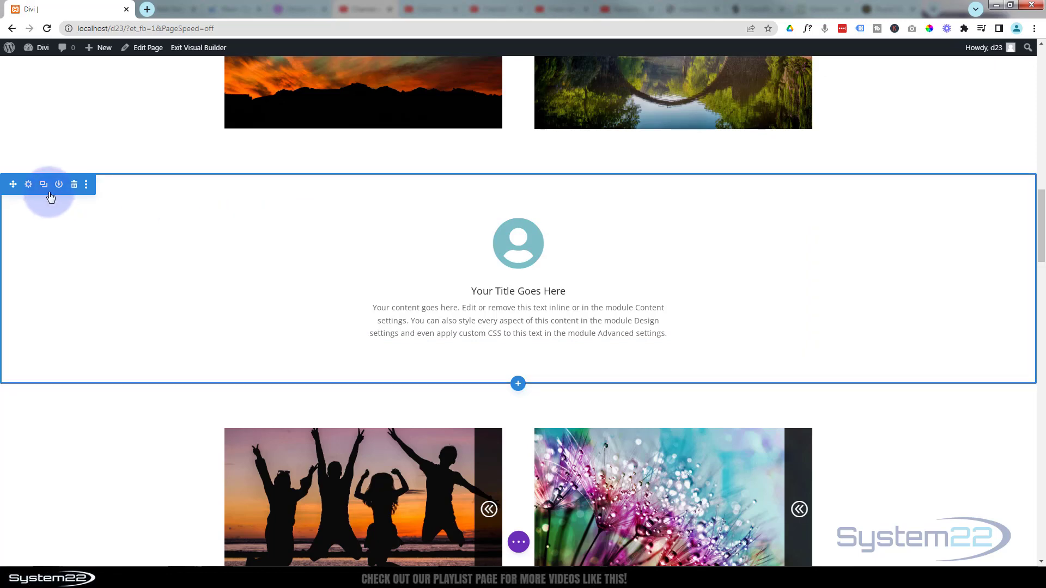
- Set the new section's background image to the colorful powder-crowd photo from the media library
{"action": "left_click", "coordinate": [29, 185]}
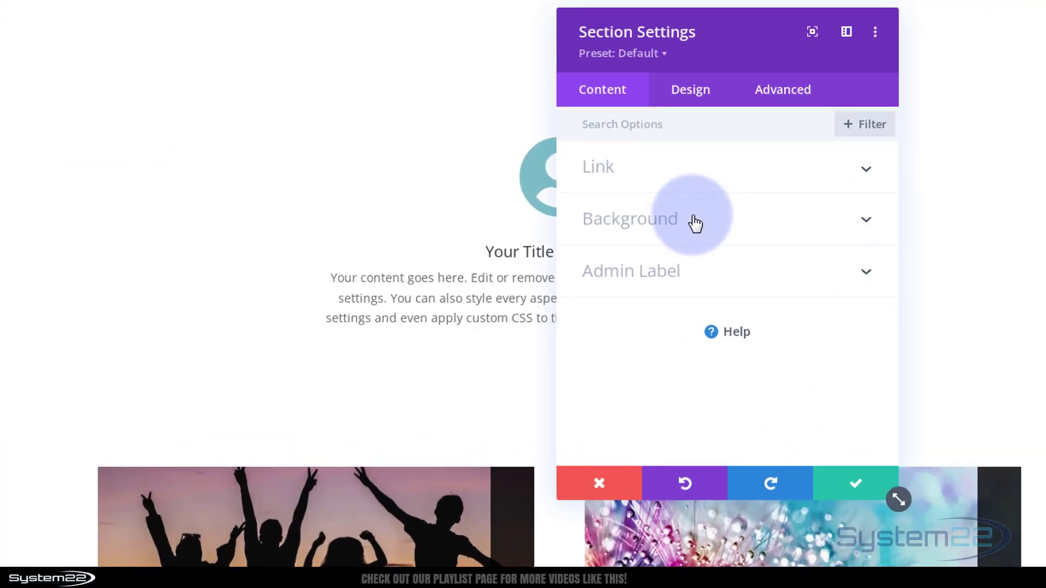
{"action": "left_click", "coordinate": [695, 222]}
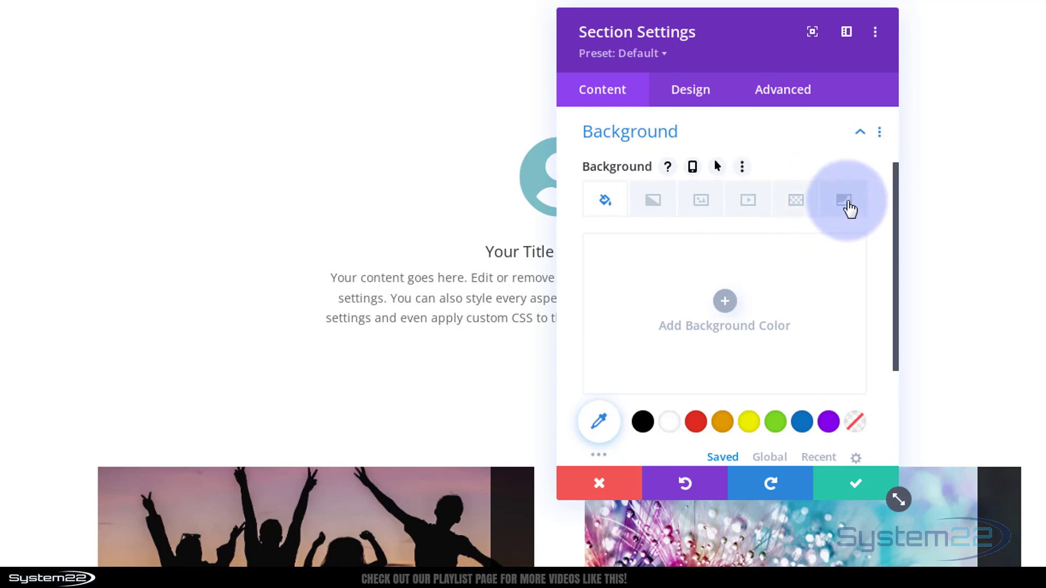
{"action": "left_click", "coordinate": [704, 202]}
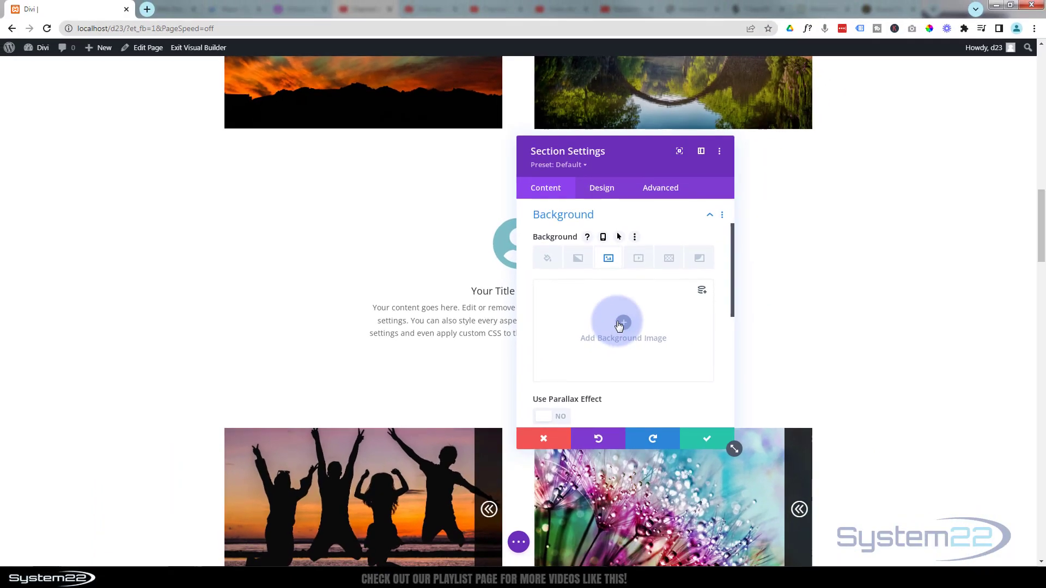
{"action": "left_click", "coordinate": [621, 323]}
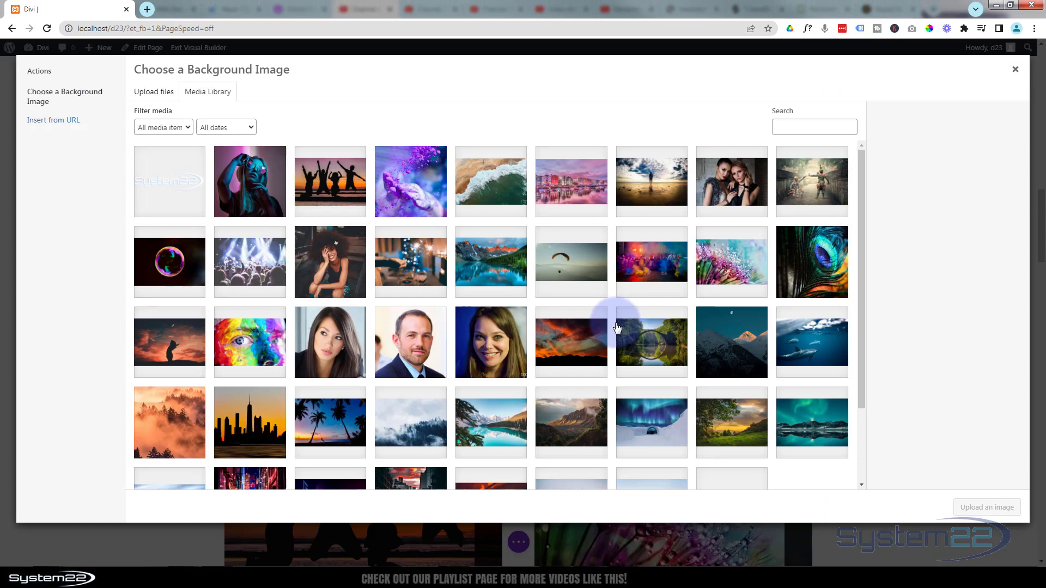
{"action": "left_click", "coordinate": [646, 268]}
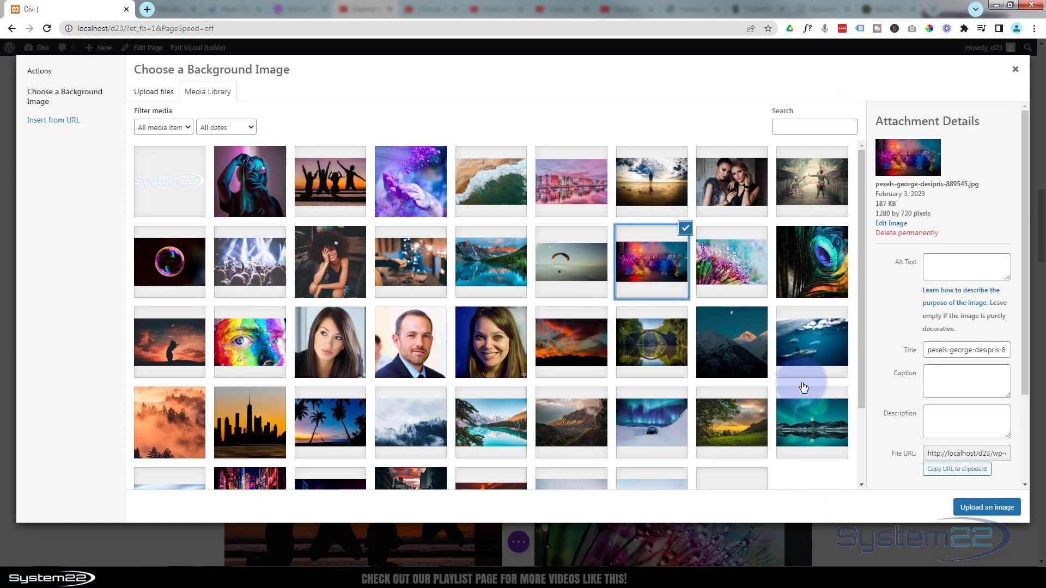
{"action": "left_click", "coordinate": [981, 510]}
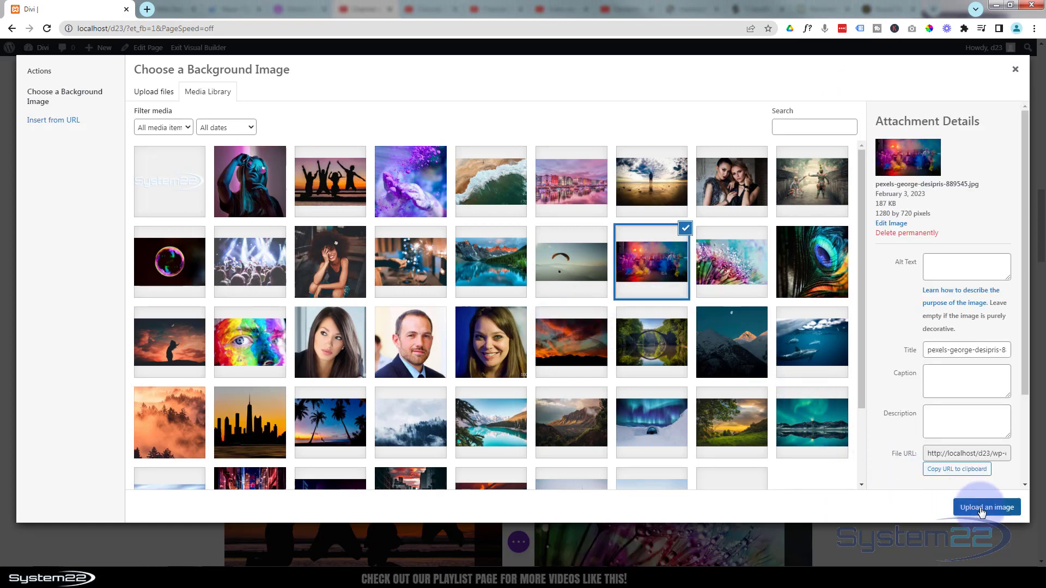
- Apply the selected powder-crowd photo as the section background and save the section settings
{"action": "left_click", "coordinate": [981, 509]}
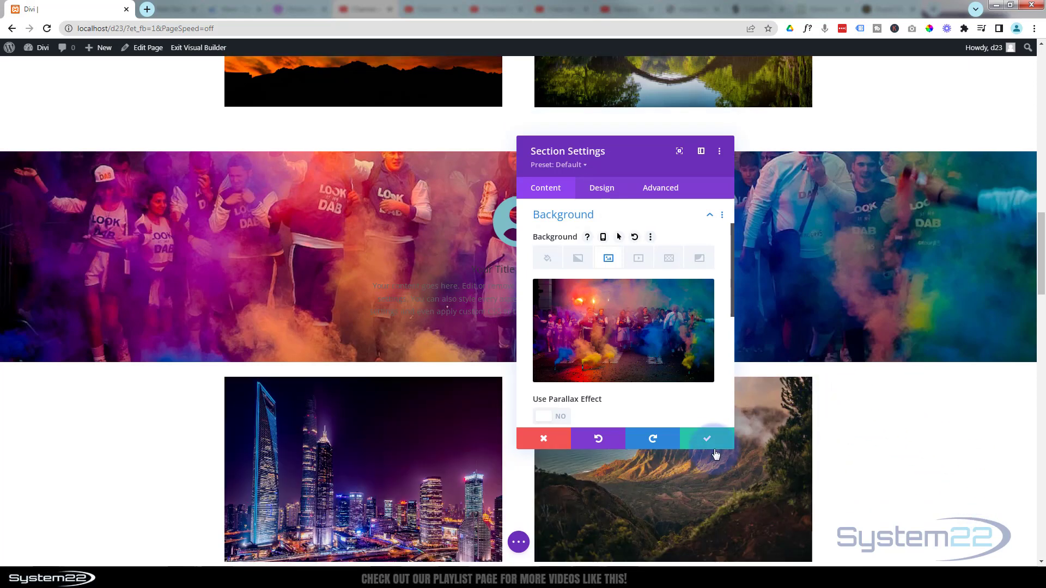
{"action": "left_click", "coordinate": [712, 441]}
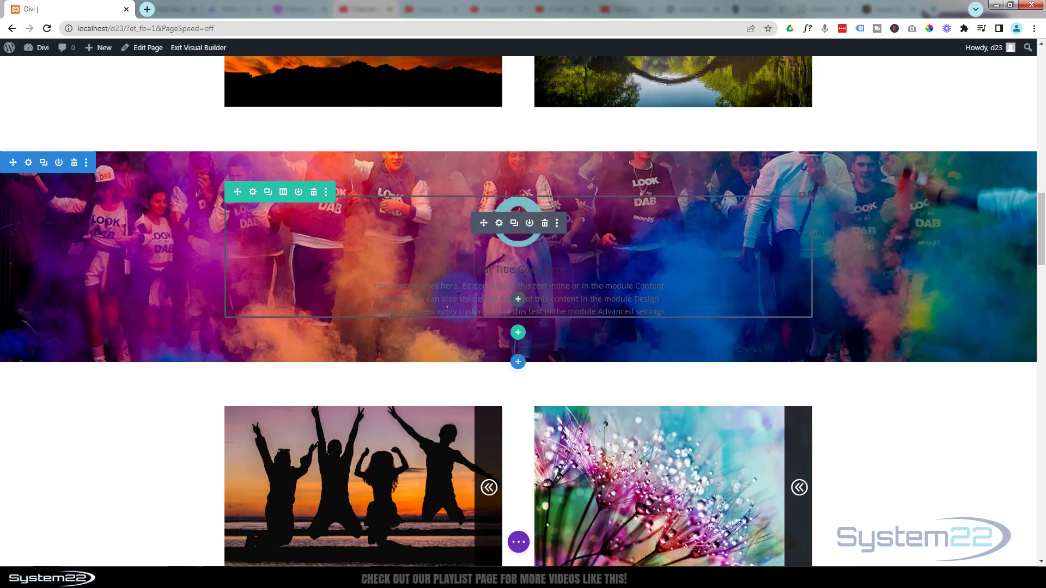
- Set the blurb's icon color to white (#ffffff) in its design settings
{"action": "left_click", "coordinate": [498, 225]}
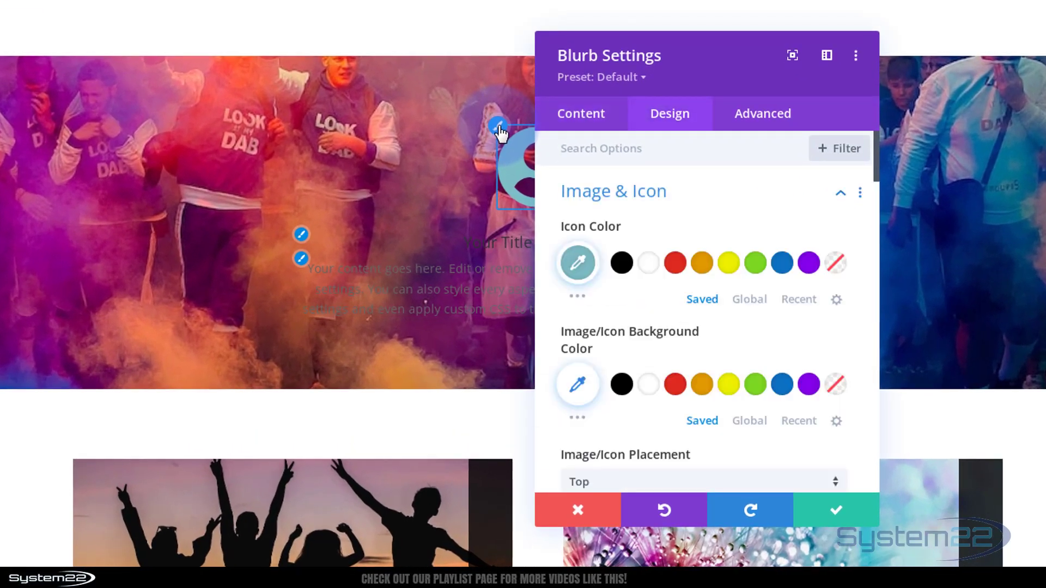
{"action": "left_click", "coordinate": [649, 264]}
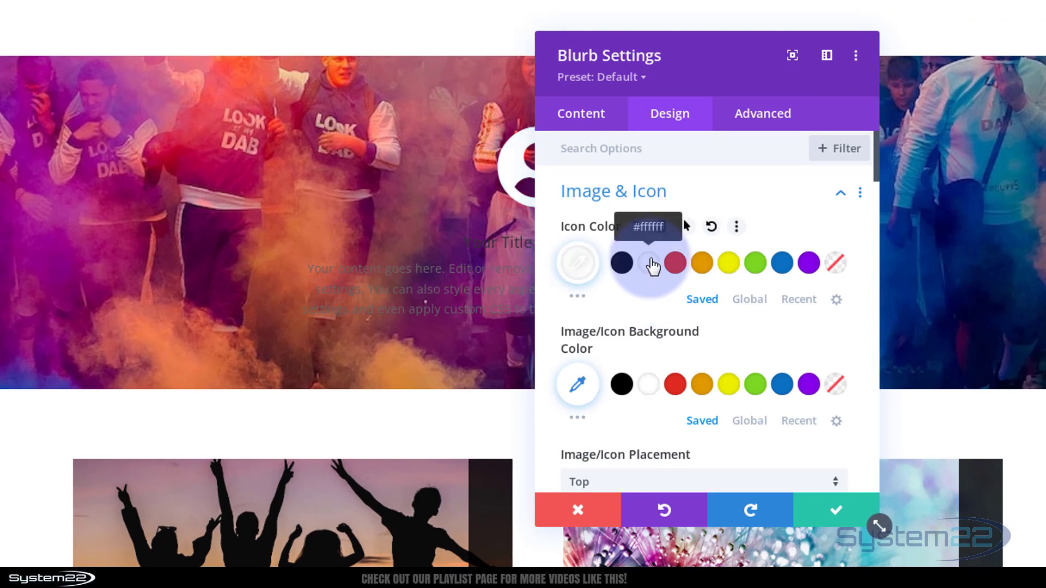
{"action": "left_click", "coordinate": [623, 229]}
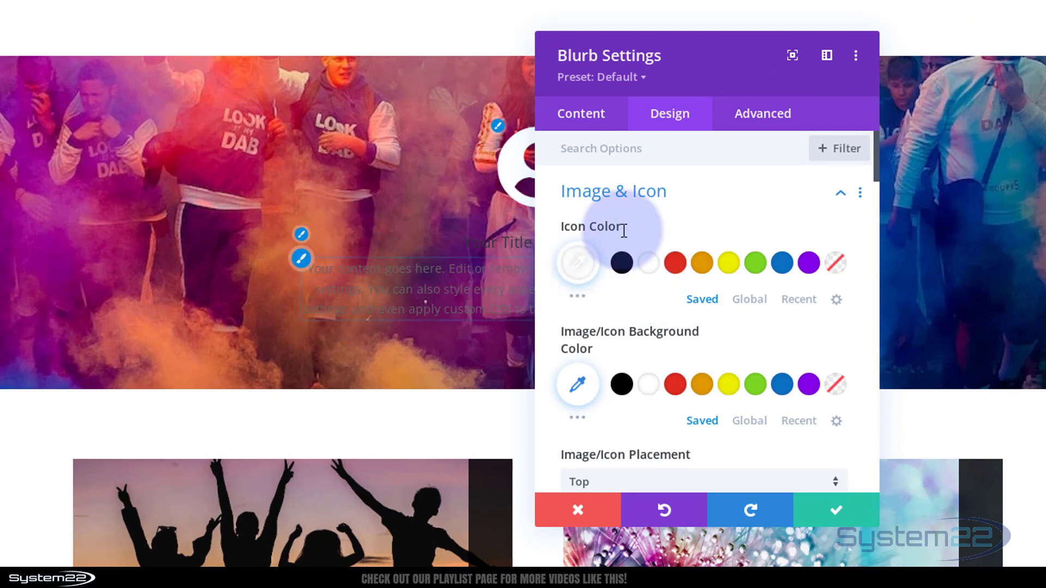
- Set the blurb's text color to Light and save the module
{"action": "scroll", "coordinate": [744, 288], "scroll_direction": "down", "scroll_amount": 10}
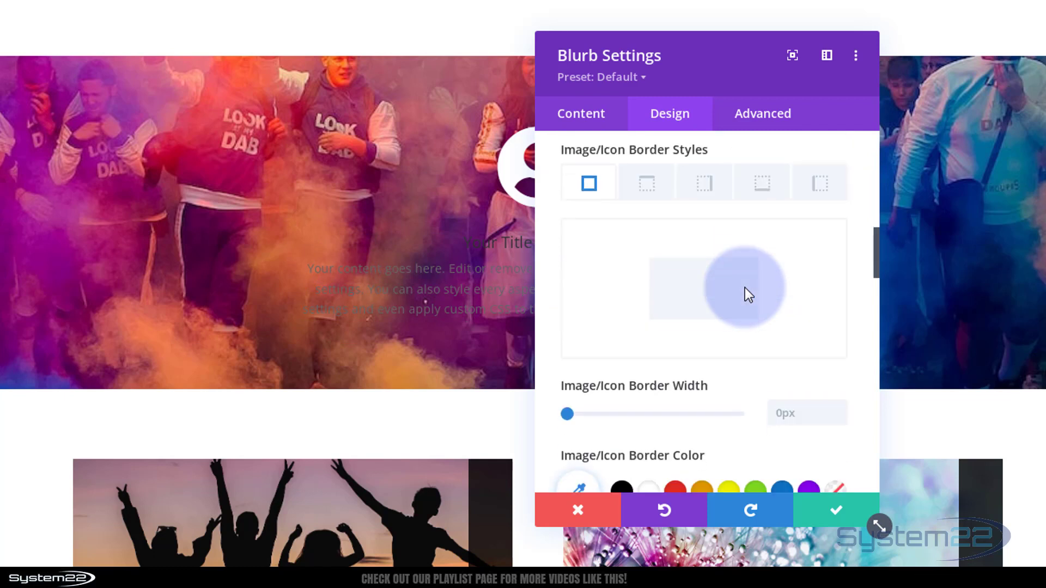
{"action": "scroll", "coordinate": [744, 288], "scroll_direction": "down", "scroll_amount": 15}
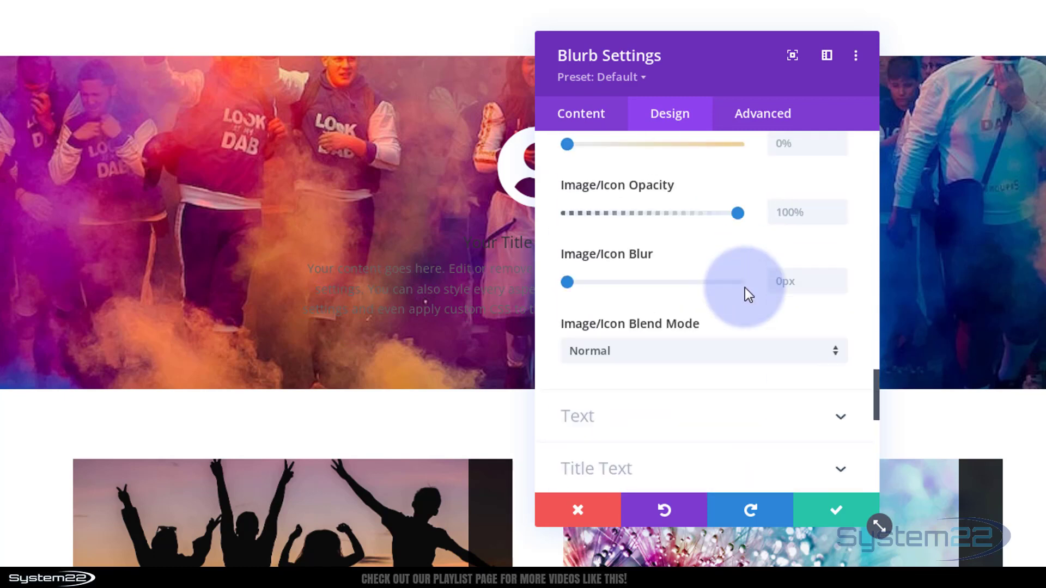
{"action": "scroll", "coordinate": [744, 288], "scroll_direction": "down", "scroll_amount": 2}
{"action": "left_click", "coordinate": [642, 329]}
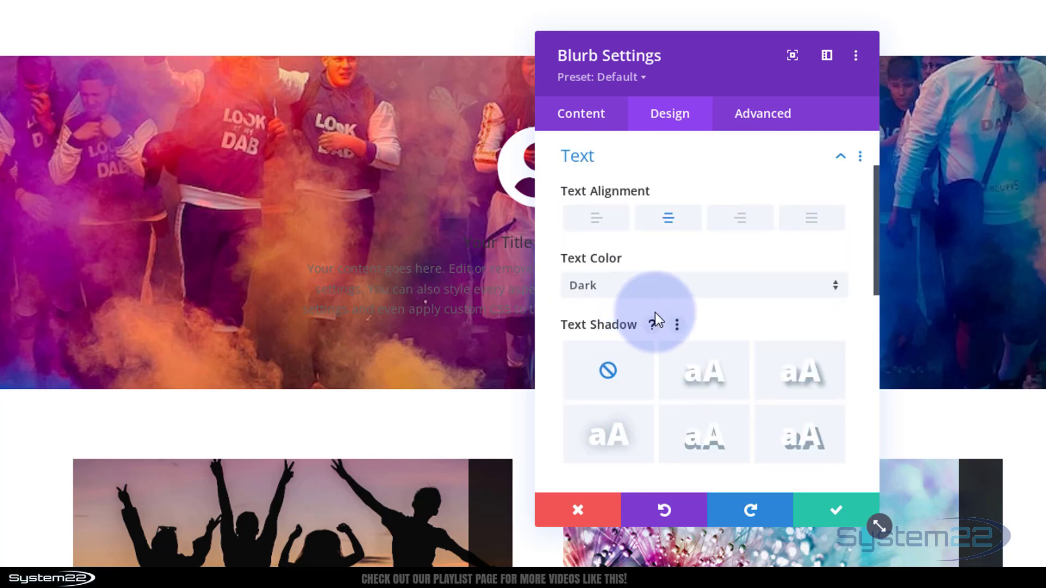
{"action": "left_click", "coordinate": [665, 294]}
{"action": "left_click", "coordinate": [636, 306]}
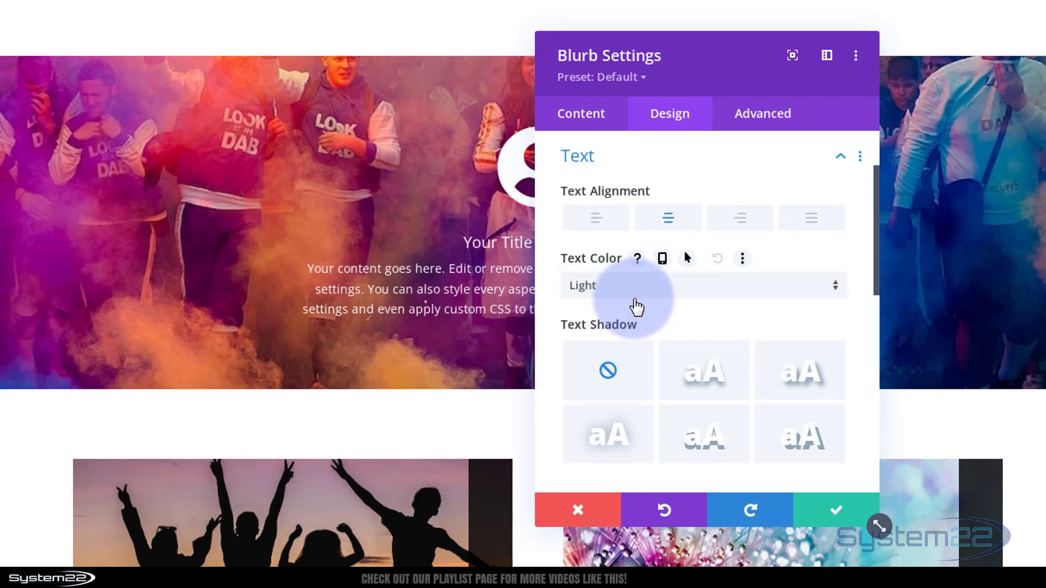
{"action": "left_click_drag", "start_coordinate": [731, 68], "coordinate": [895, 46]}
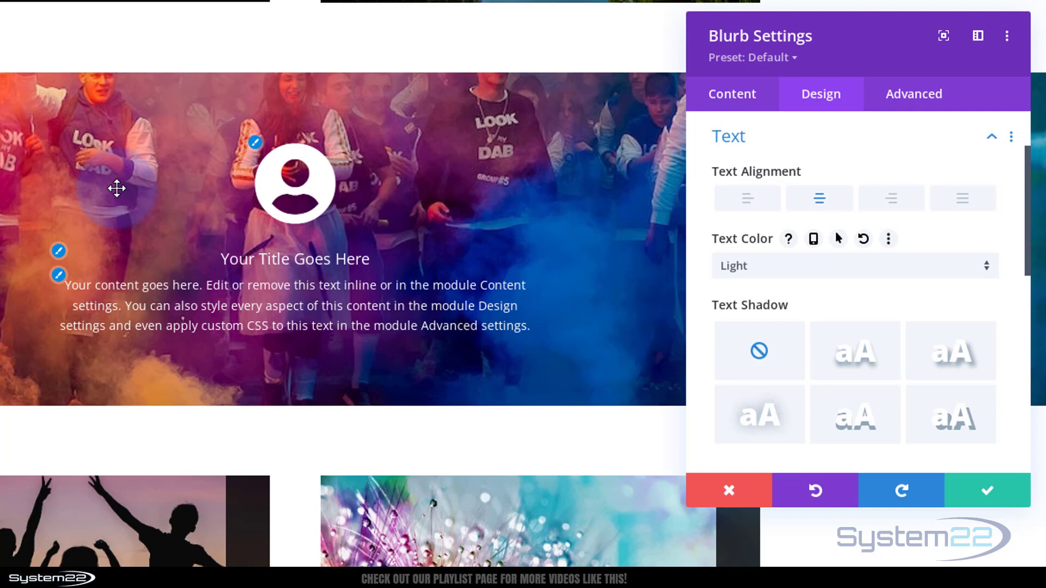
{"action": "left_click", "coordinate": [983, 499]}
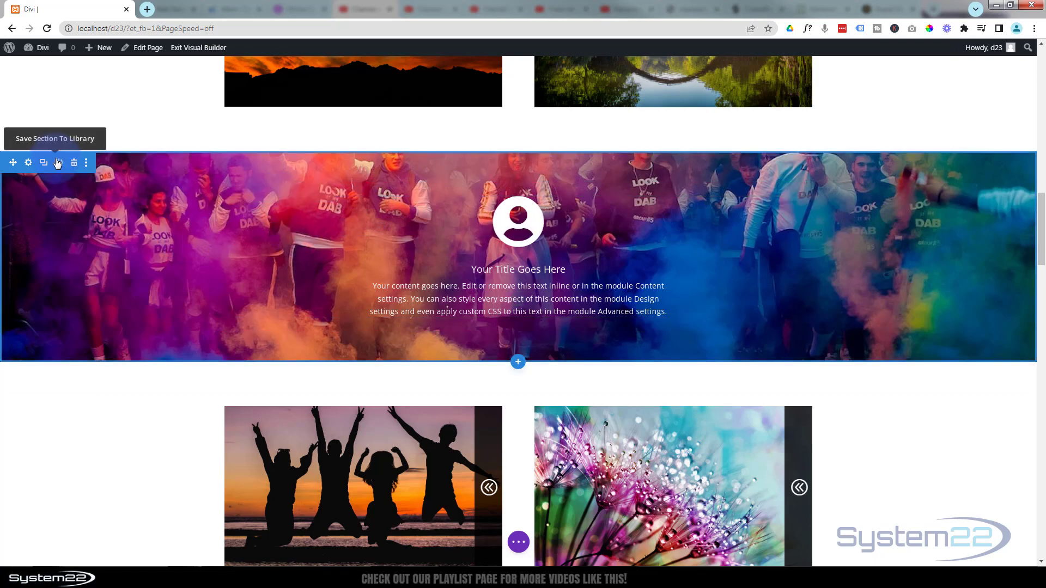
- Set the crowd-photo section's linked top and bottom padding to 0px and save the section
{"action": "left_click", "coordinate": [28, 163]}
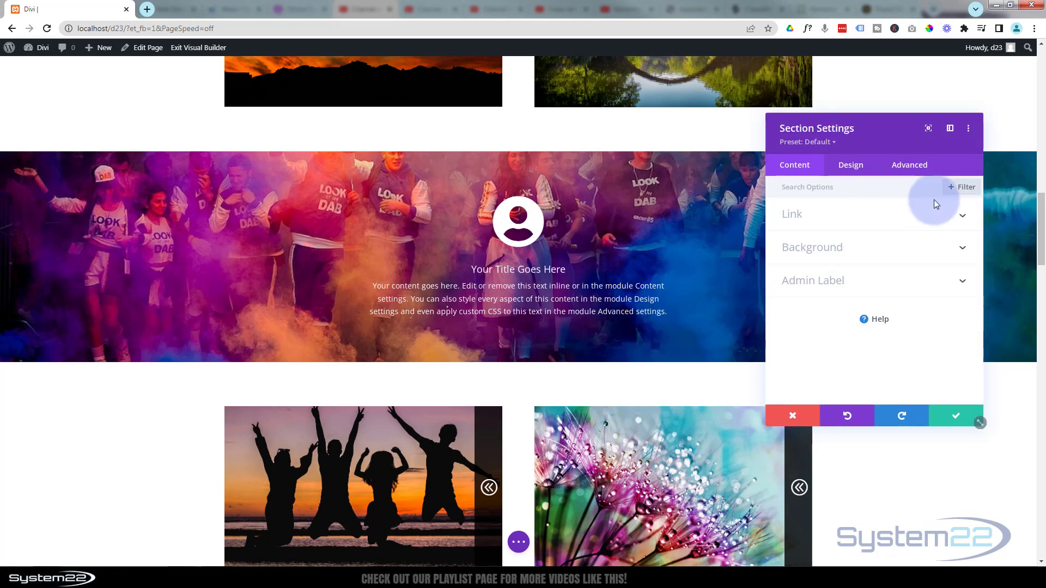
{"action": "left_click", "coordinate": [851, 169]}
{"action": "left_click", "coordinate": [853, 319]}
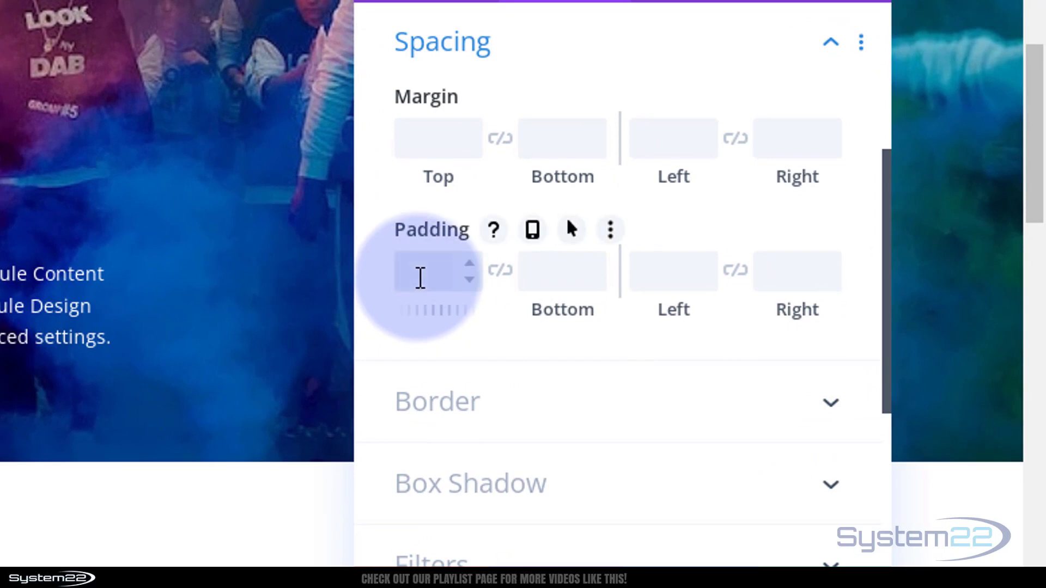
{"action": "type", "text": "0px"}
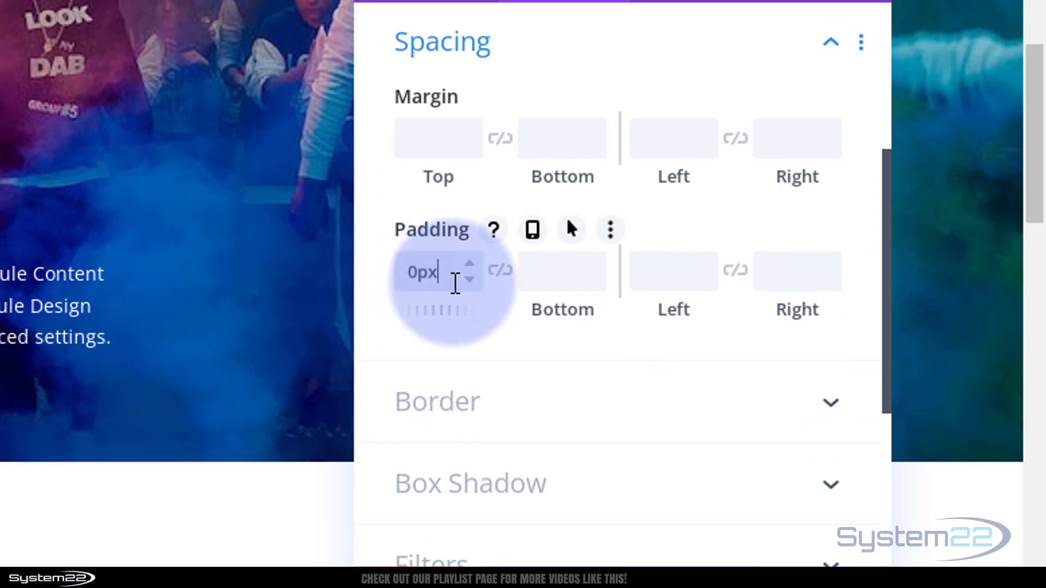
{"action": "left_click", "coordinate": [509, 272]}
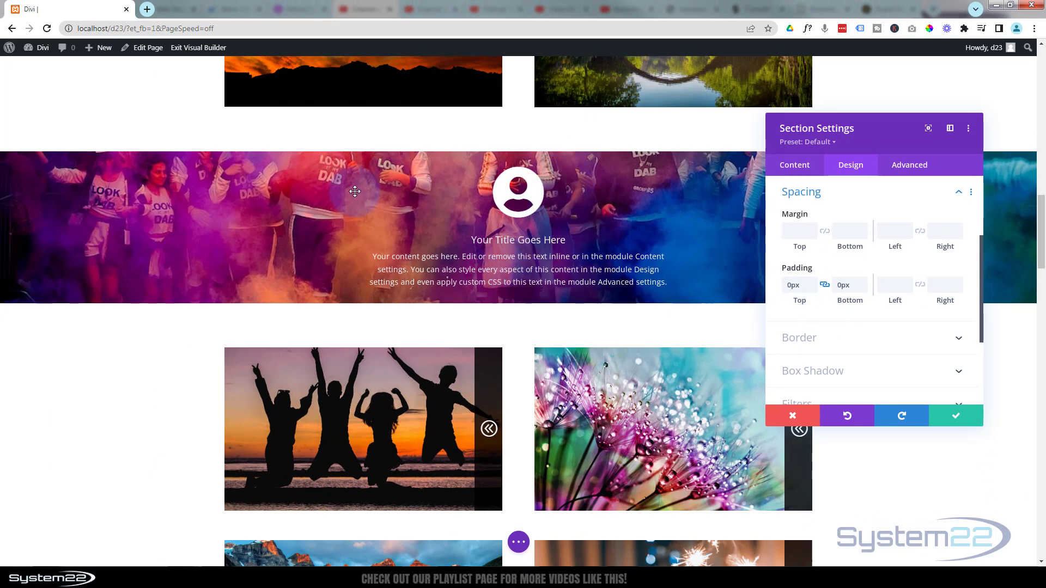
{"action": "left_click", "coordinate": [949, 419]}
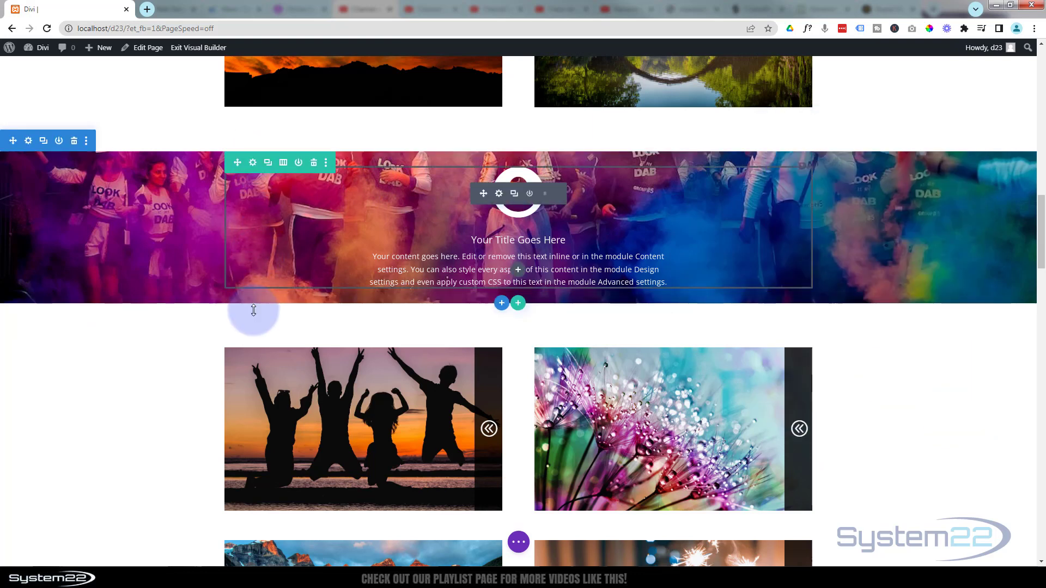
- Set both the width and the max width of the blurb's row to 100%
{"action": "left_click", "coordinate": [253, 164]}
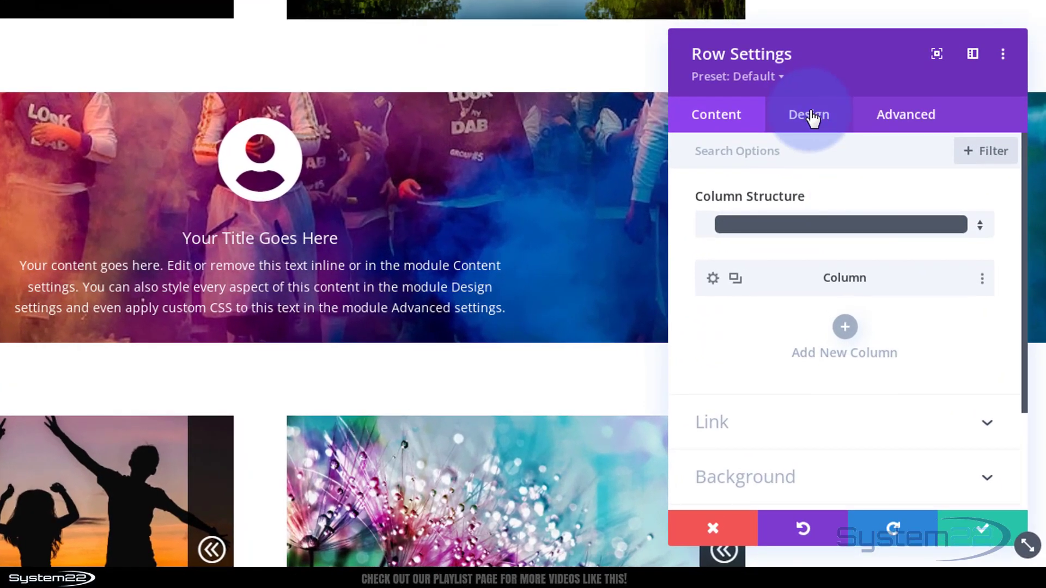
{"action": "left_click", "coordinate": [811, 116]}
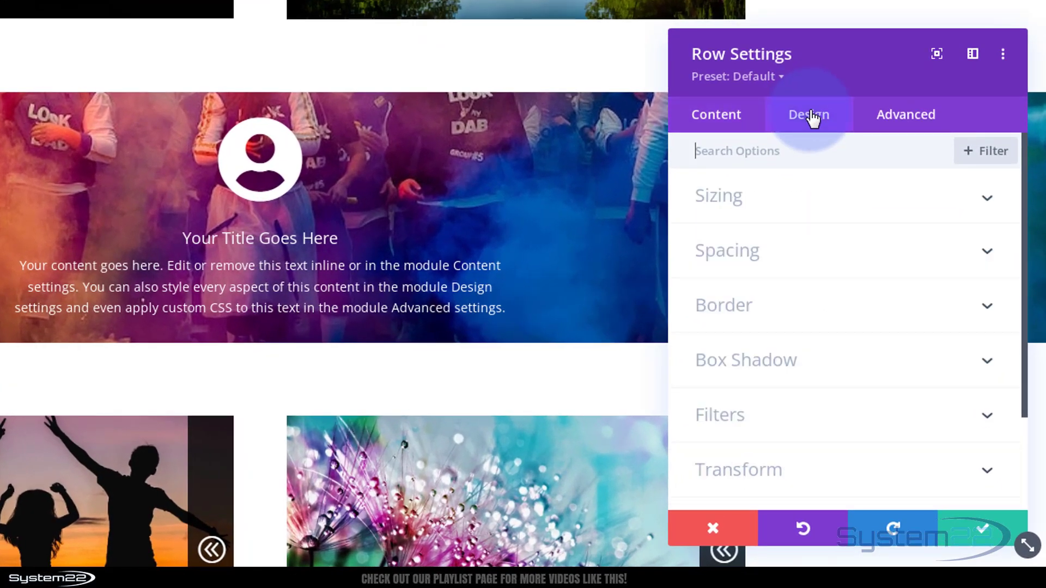
{"action": "left_click", "coordinate": [844, 207]}
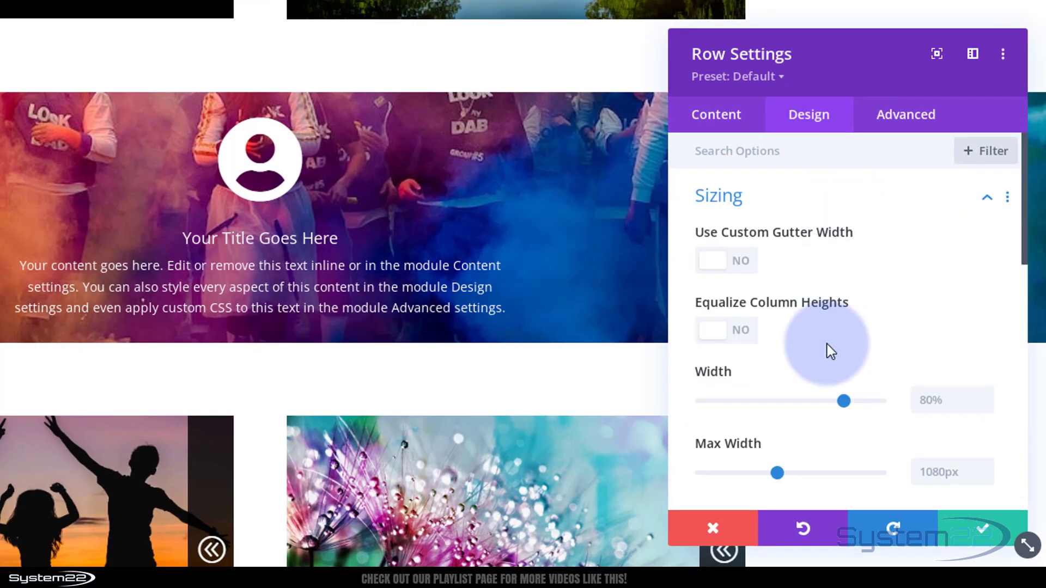
{"action": "left_click_drag", "start_coordinate": [843, 401], "coordinate": [906, 403]}
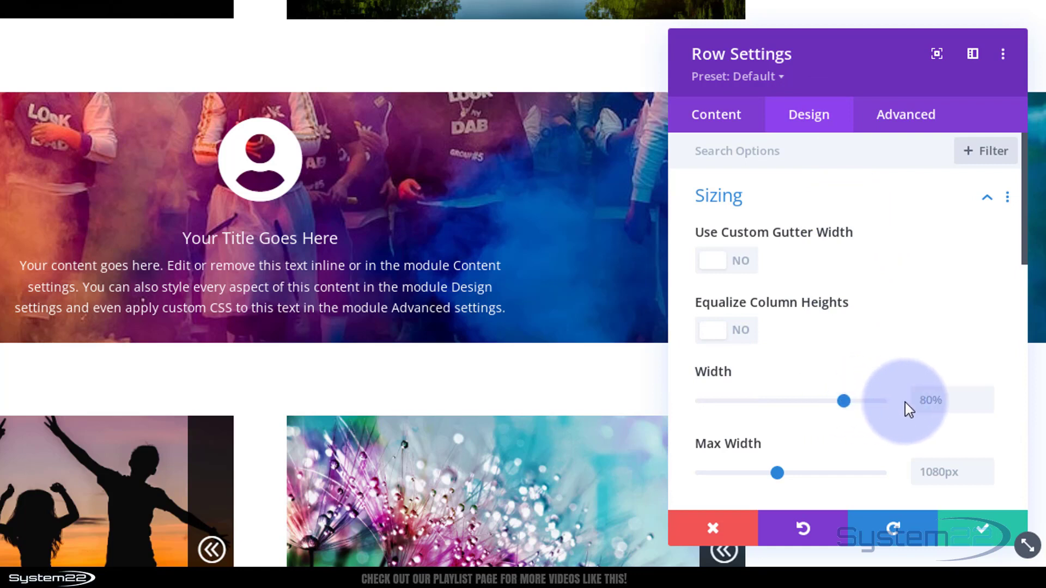
{"action": "left_click_drag", "start_coordinate": [969, 401], "coordinate": [907, 406]}
{"action": "key", "text": "ctrl+c"}
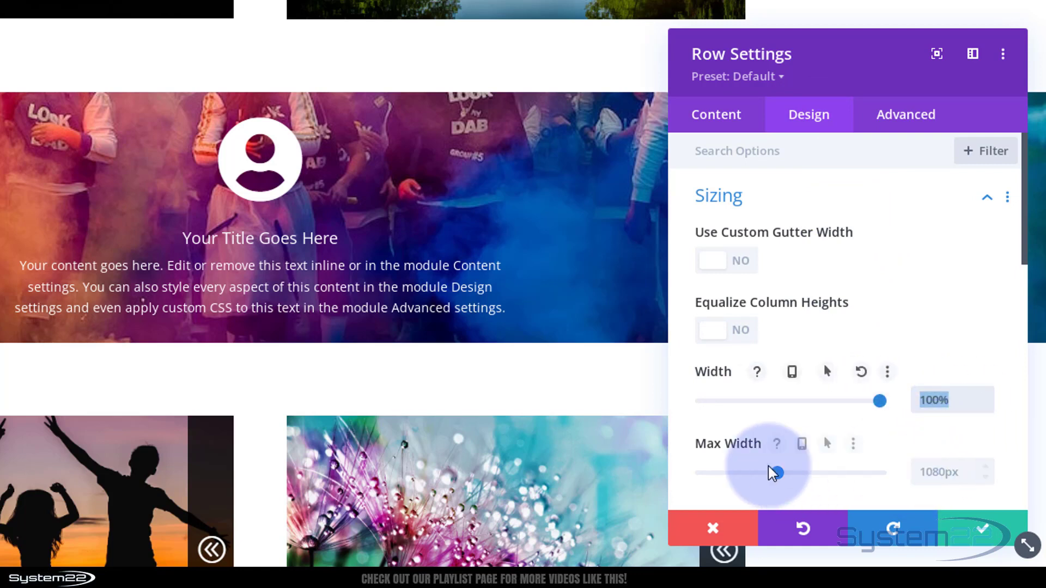
{"action": "left_click", "coordinate": [935, 463]}
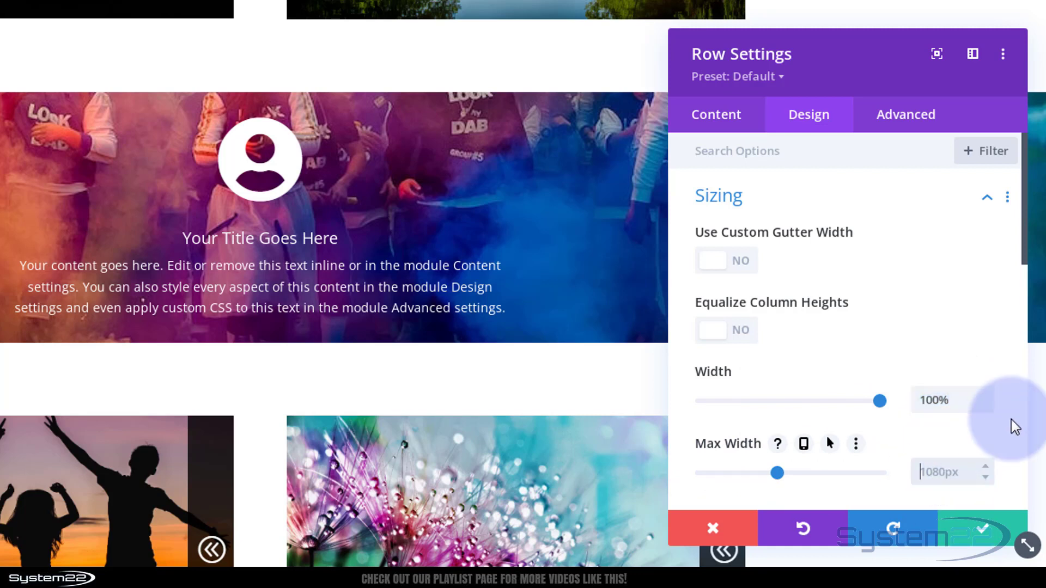
{"action": "key", "text": "ctrl+v"}
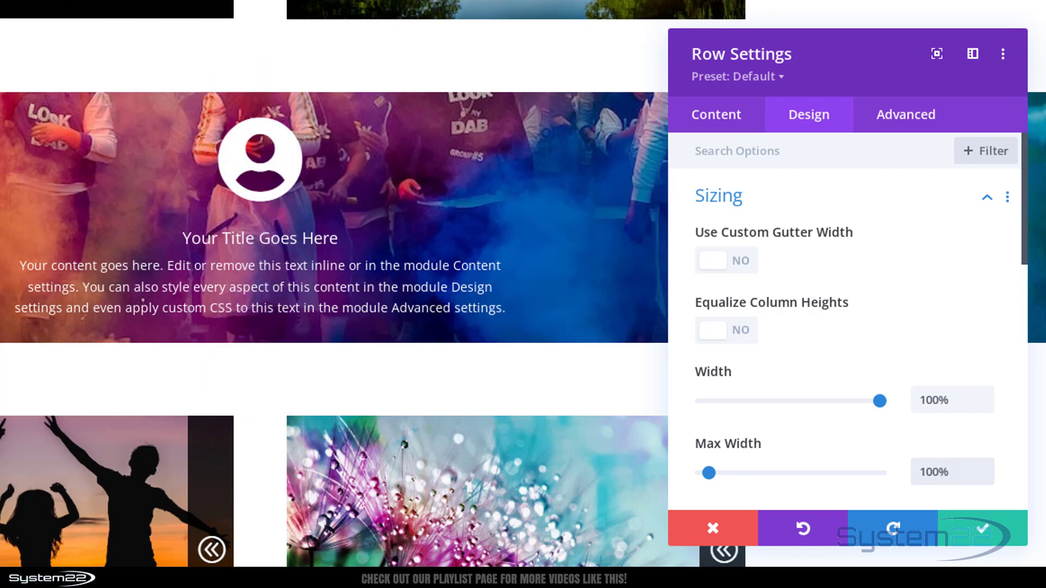
{"action": "left_click", "coordinate": [818, 206]}
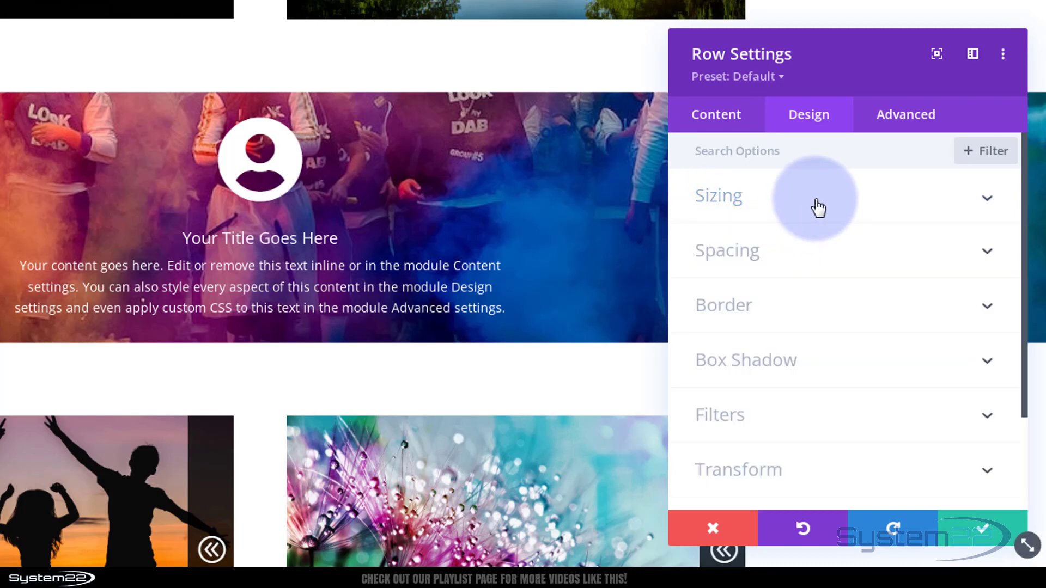
- Set the row's linked top and bottom padding to 7%
{"action": "left_click", "coordinate": [817, 250]}
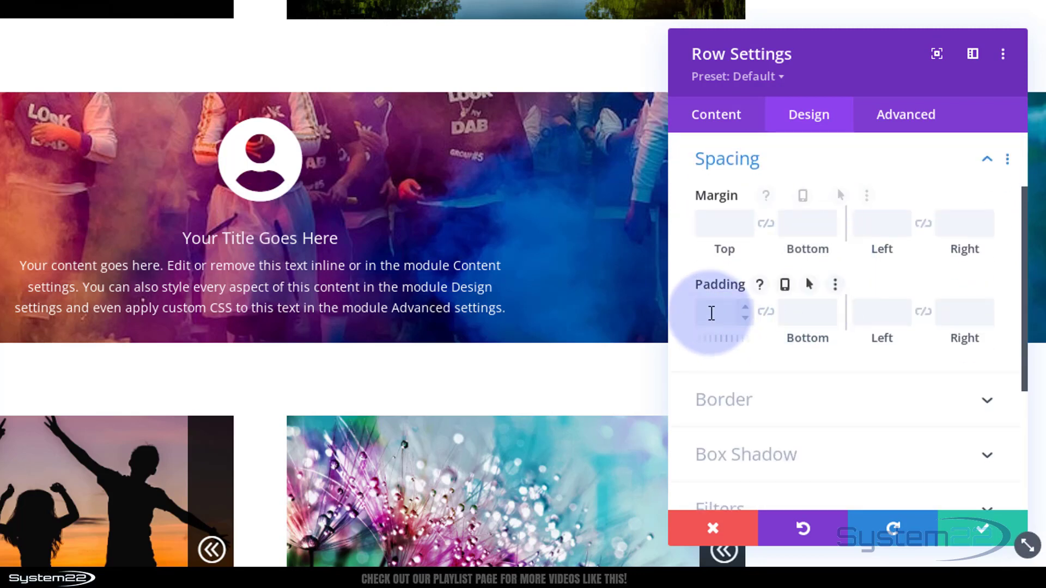
{"action": "left_click", "coordinate": [713, 315]}
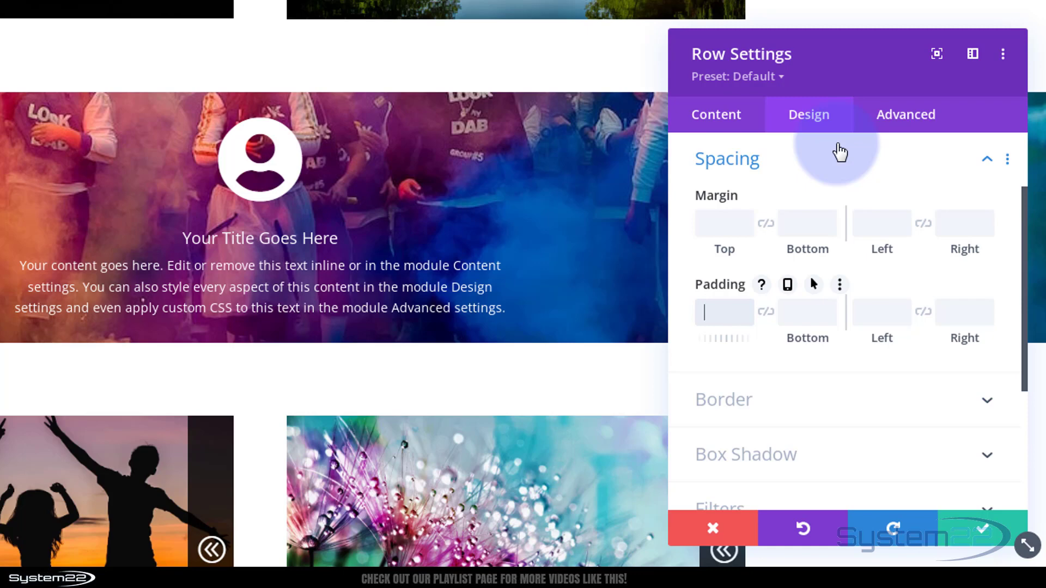
{"action": "type", "text": "5%"}
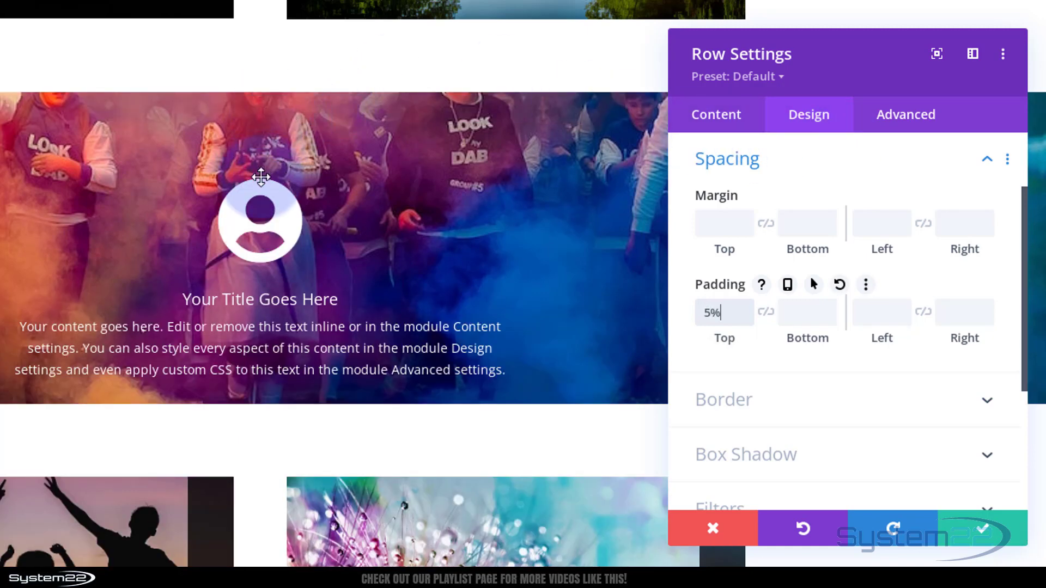
{"action": "left_click", "coordinate": [766, 313]}
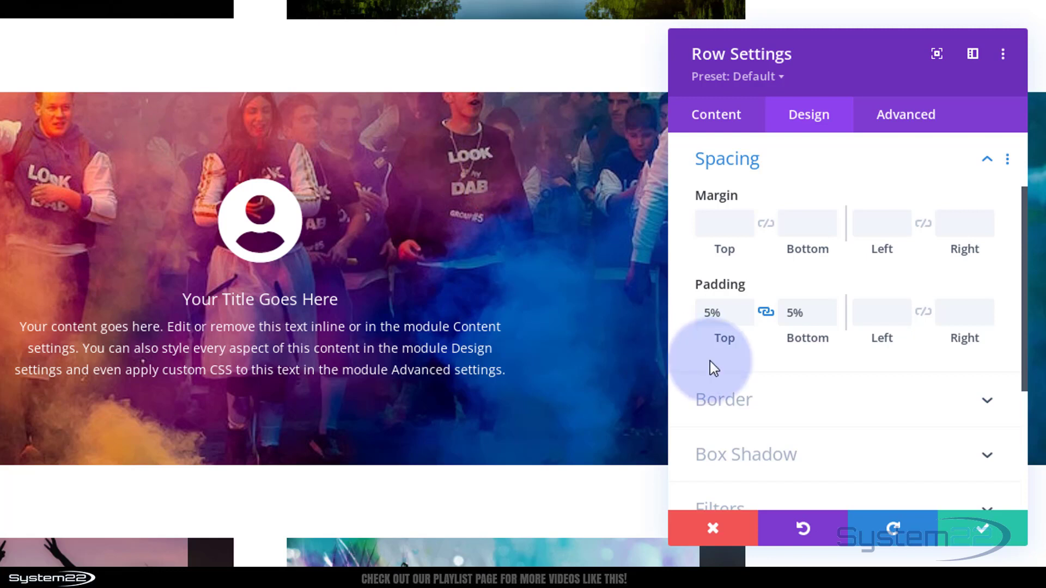
{"action": "left_click", "coordinate": [745, 305]}
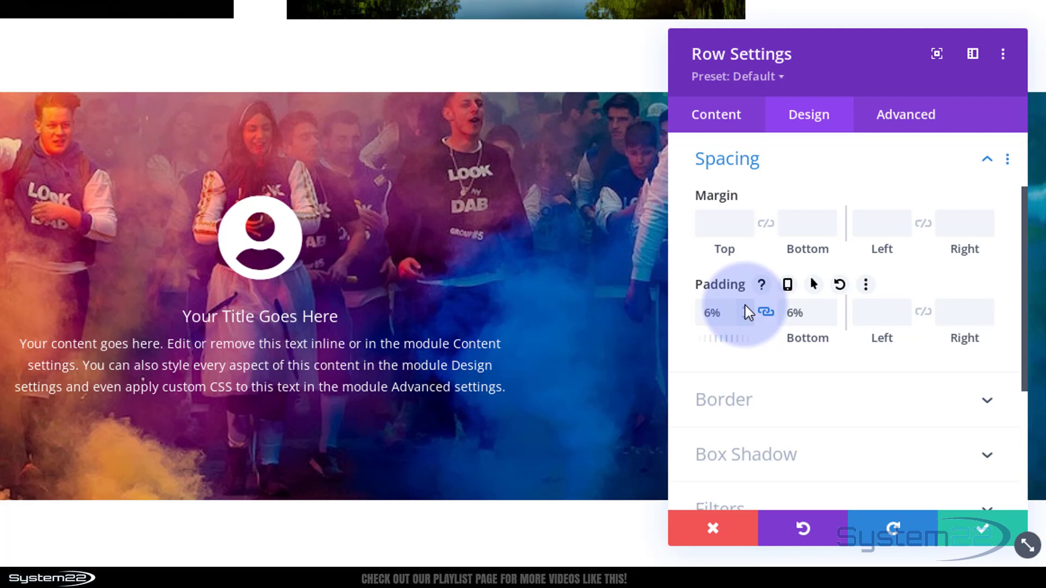
{"action": "left_click", "coordinate": [745, 306]}
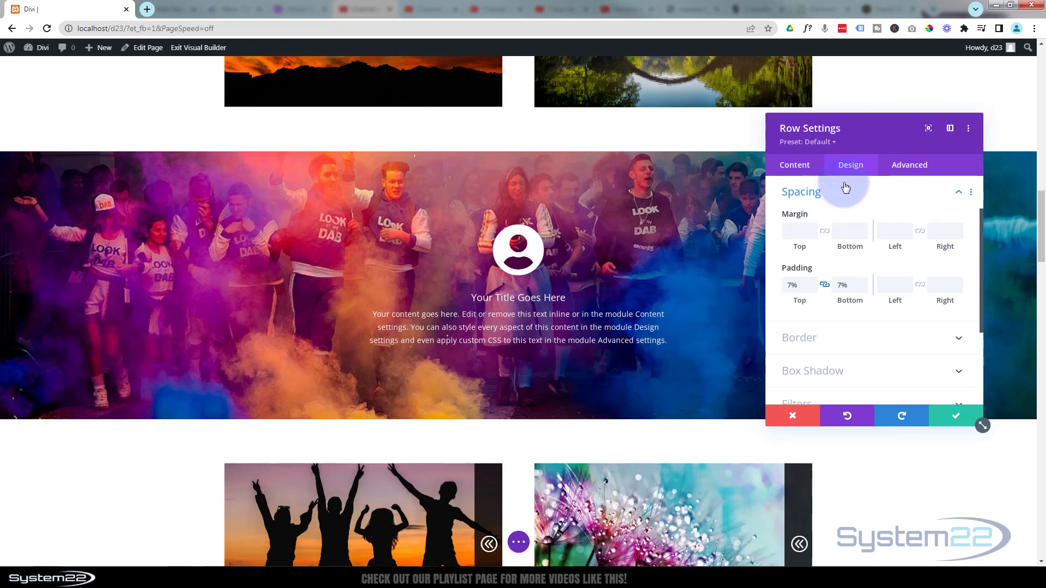
- Add backdrop-filter: blur(5px) to the row's custom CSS for the main element
{"action": "left_click_drag", "start_coordinate": [852, 136], "coordinate": [763, 144]}
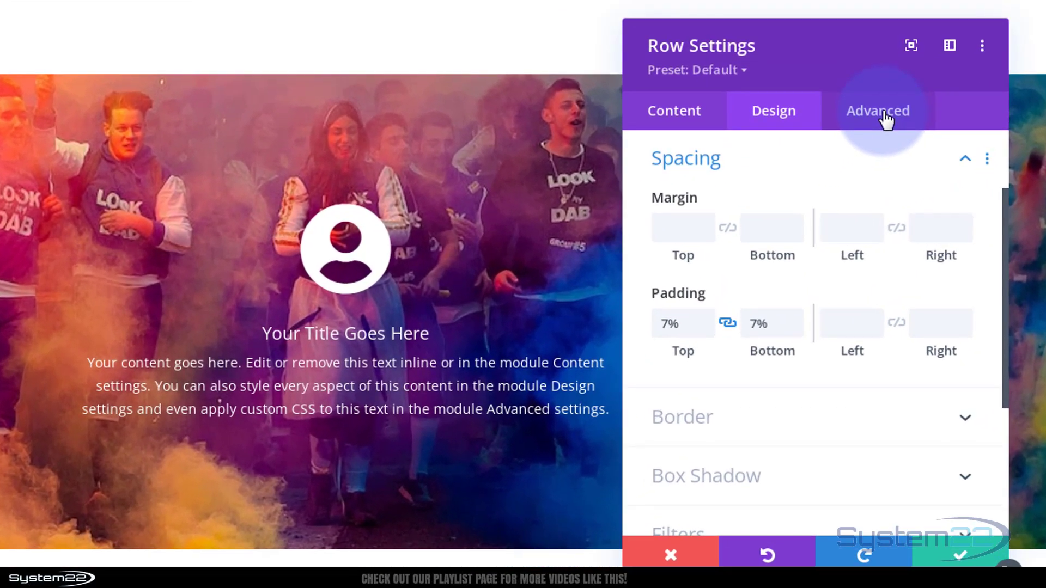
{"action": "left_click", "coordinate": [886, 117]}
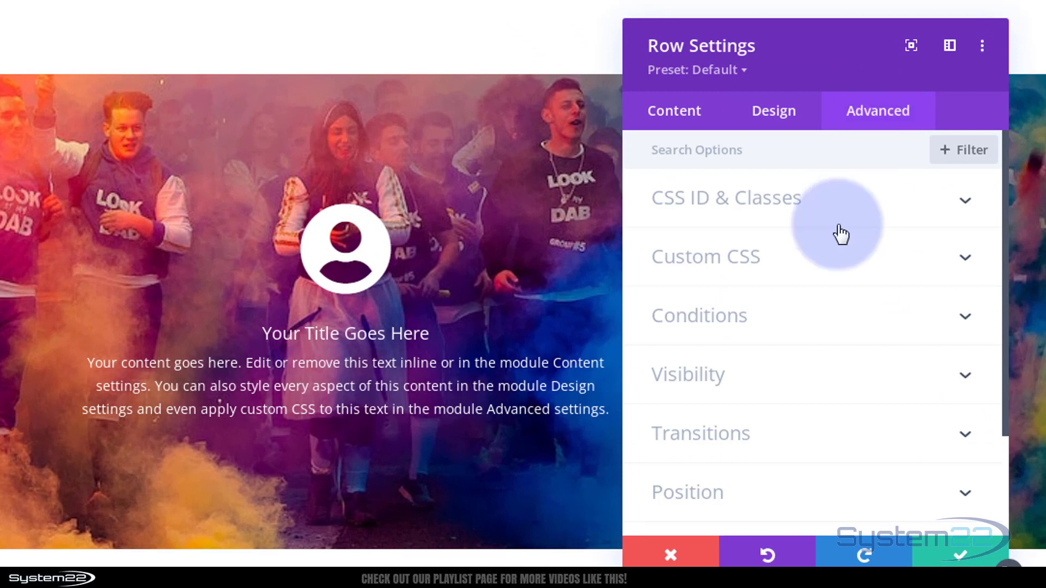
{"action": "left_click", "coordinate": [819, 274]}
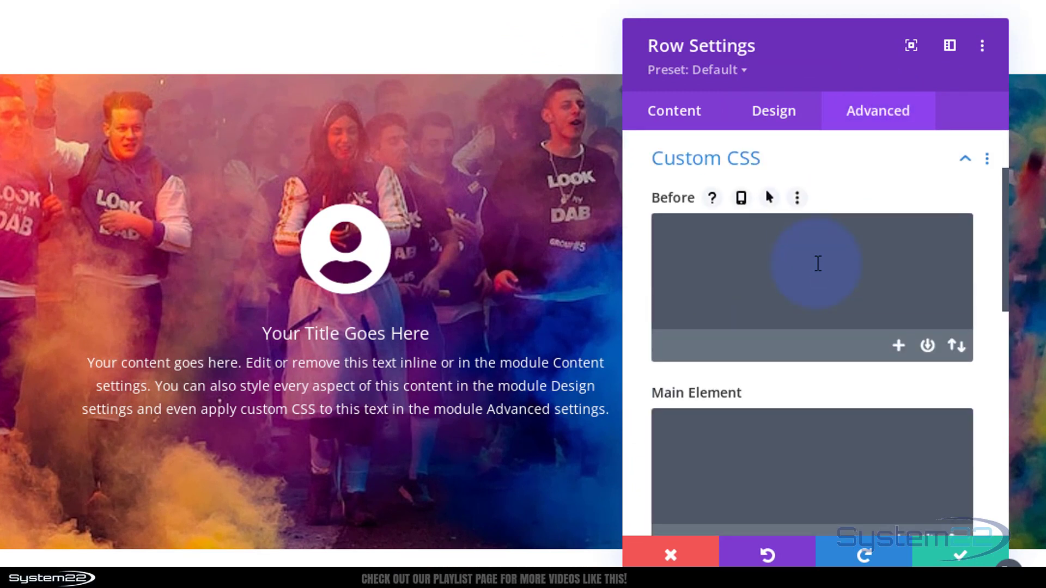
{"action": "scroll", "coordinate": [786, 297], "scroll_direction": "down", "scroll_amount": 3}
{"action": "left_click", "coordinate": [721, 252]}
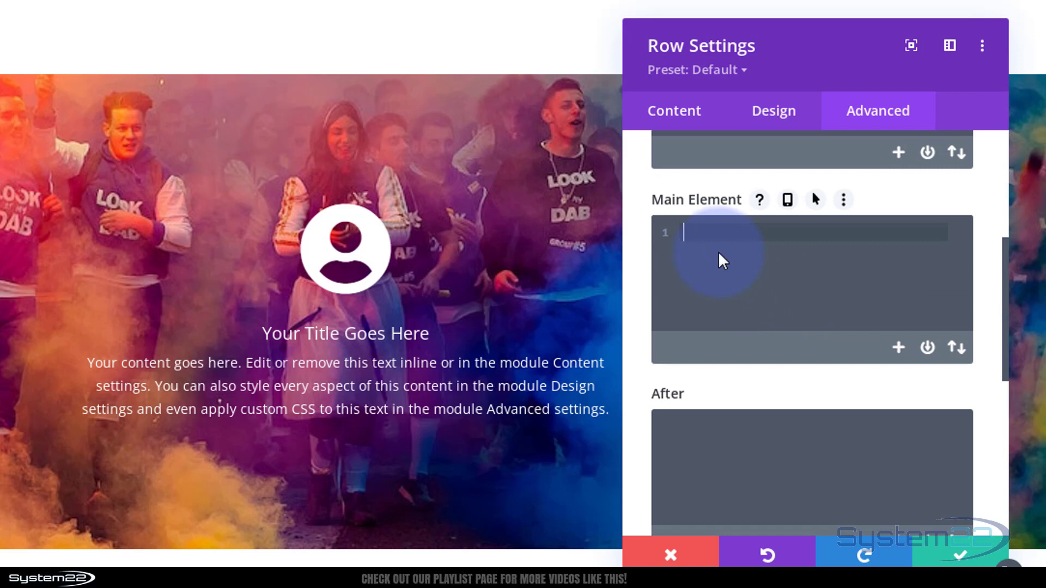
{"action": "type", "text": "backdr"}
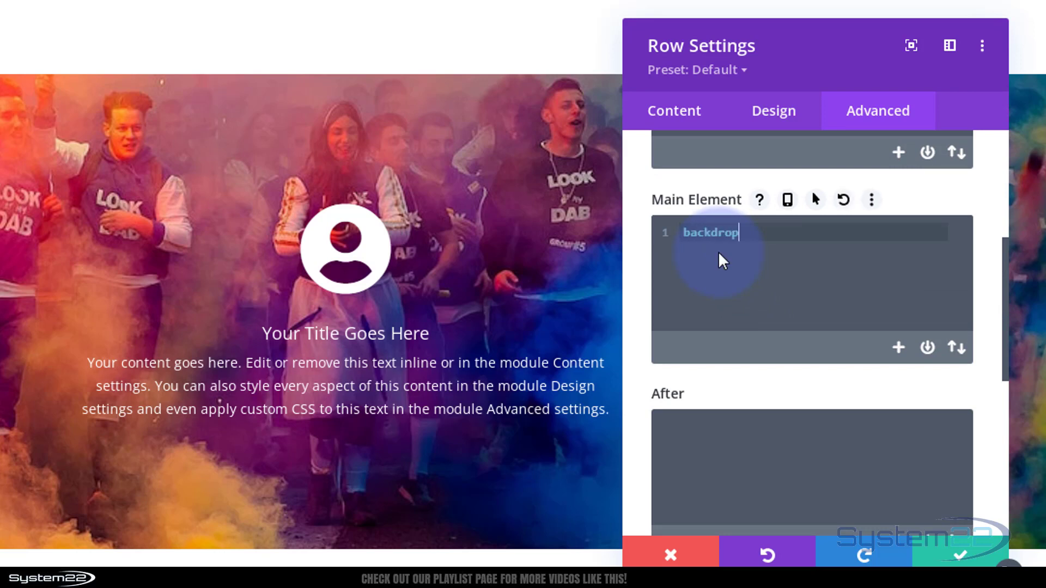
{"action": "type", "text": "op-filter:"}
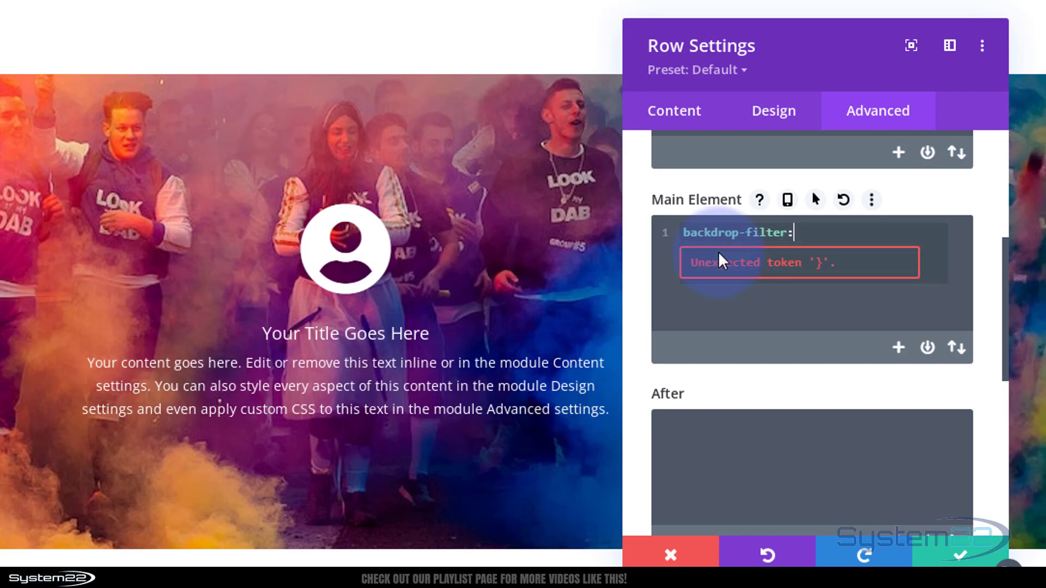
{"action": "type", "text": " blur("}
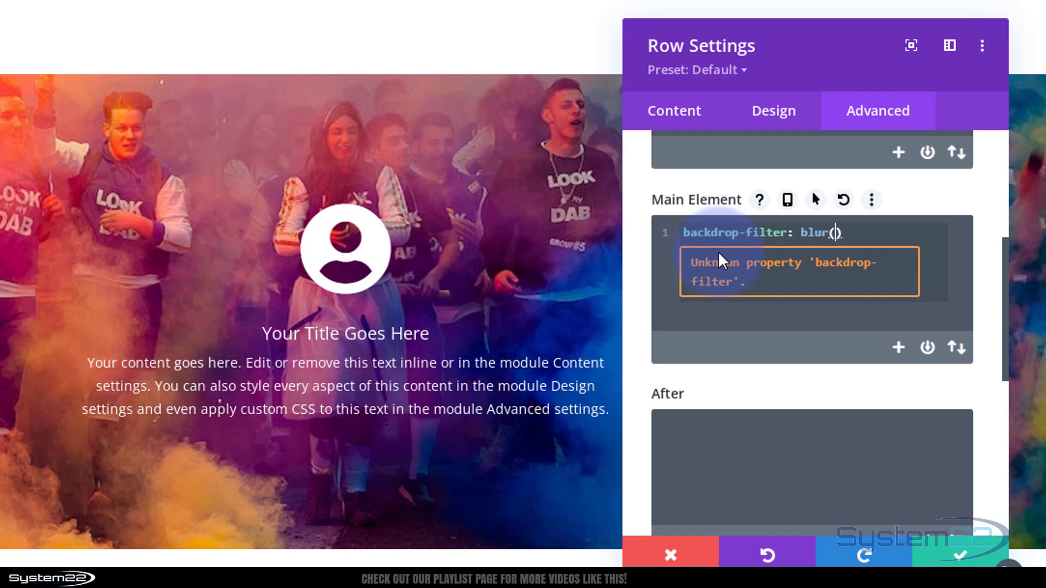
{"action": "type", "text": "5px"}
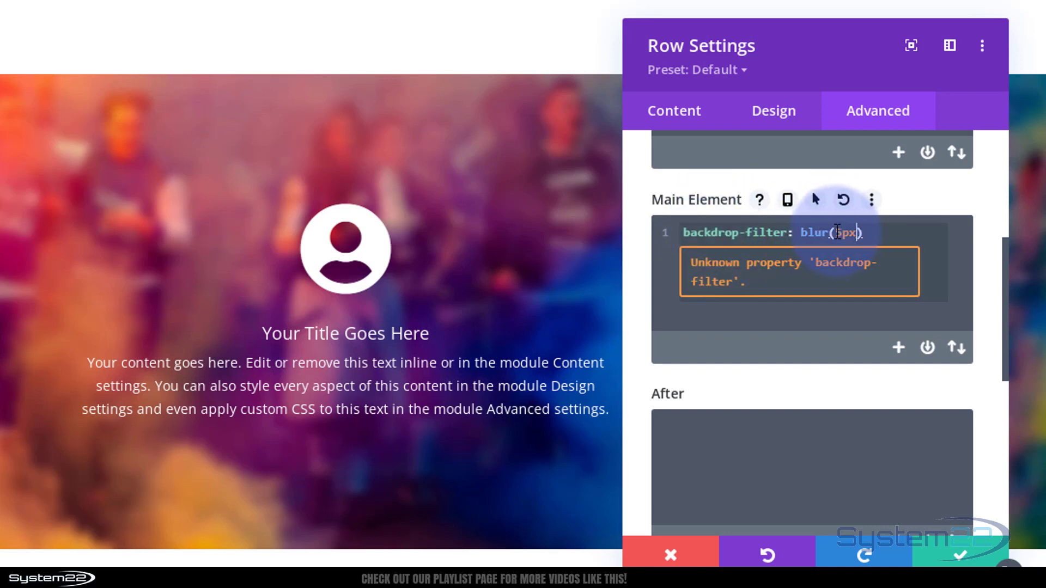
- Try a blur radius of 25px in the row's backdrop-filter rule and settle on 8px
{"action": "left_click", "coordinate": [835, 233]}
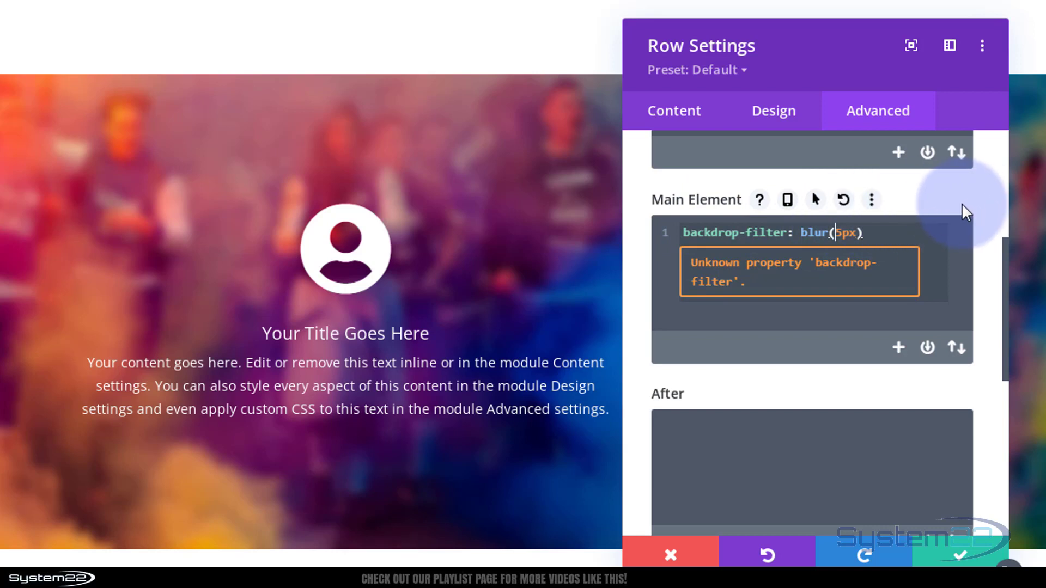
{"action": "type", "text": "2"}
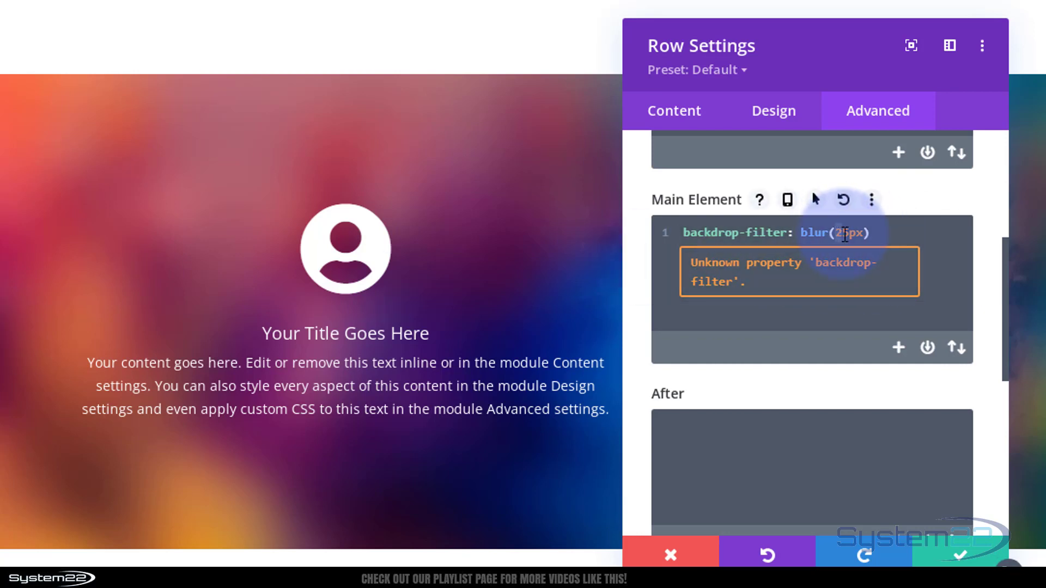
{"action": "left_click_drag", "start_coordinate": [837, 234], "coordinate": [849, 234]}
{"action": "type", "text": "8"}
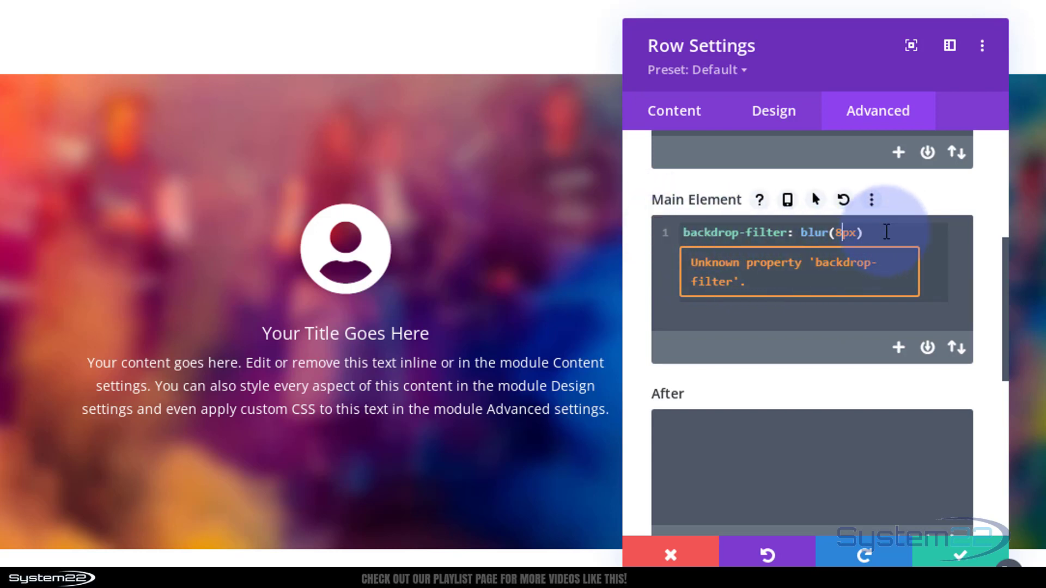
- End the backdrop-filter rule with a semicolon and duplicate it on a second line as -webkit-backdrop-filter: blur(8px);
{"action": "left_click", "coordinate": [886, 232]}
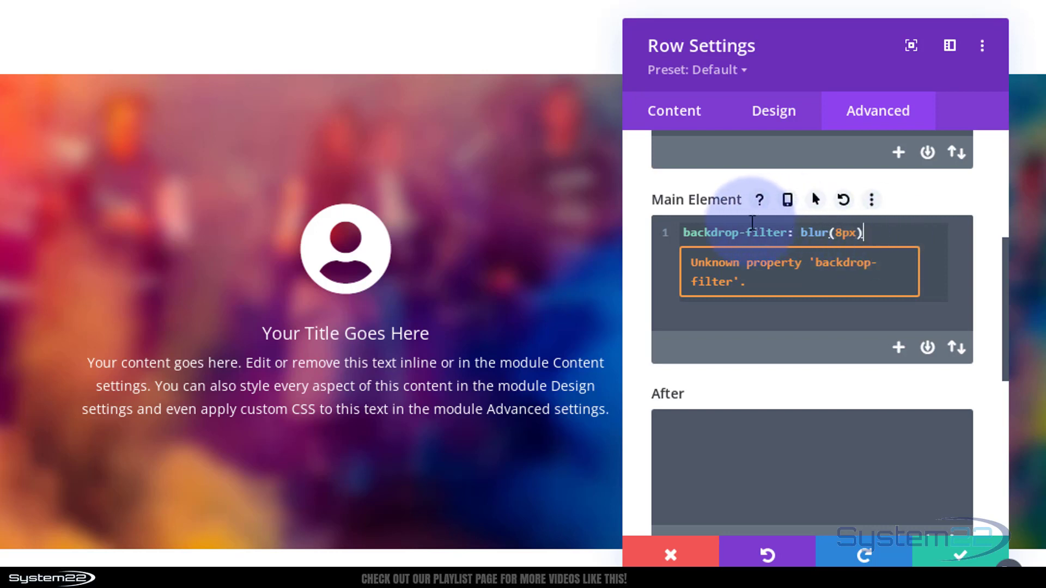
{"action": "left_click_drag", "start_coordinate": [687, 232], "coordinate": [894, 236]}
{"action": "key", "text": "ctrl+c"}
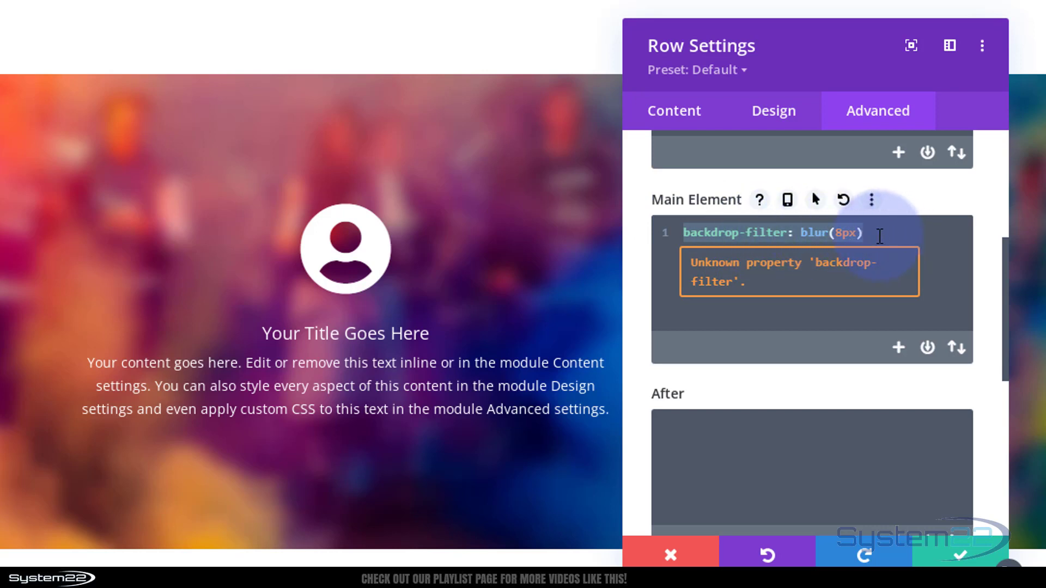
{"action": "left_click", "coordinate": [875, 232]}
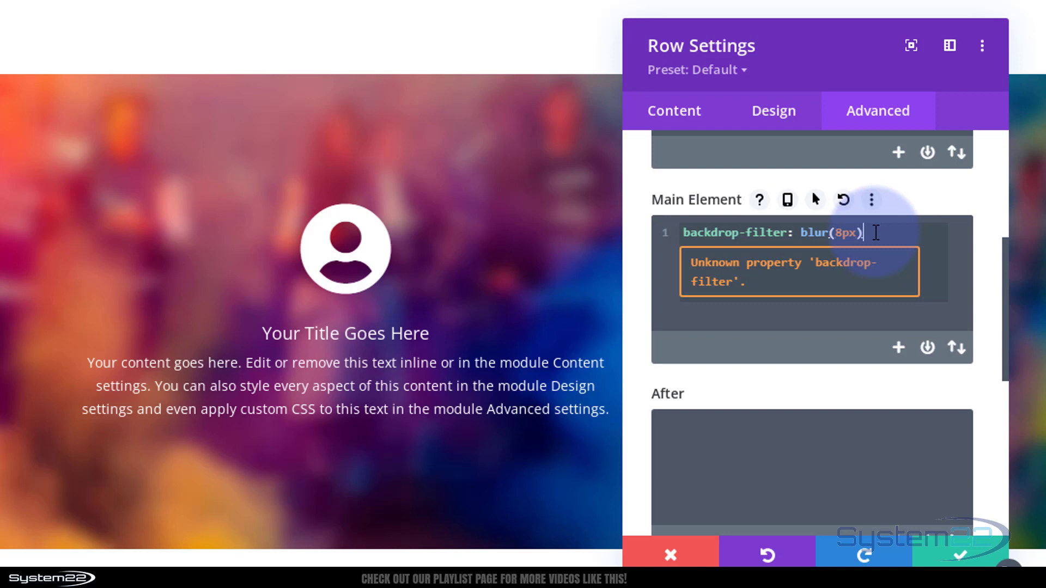
{"action": "type", "text": ";"}
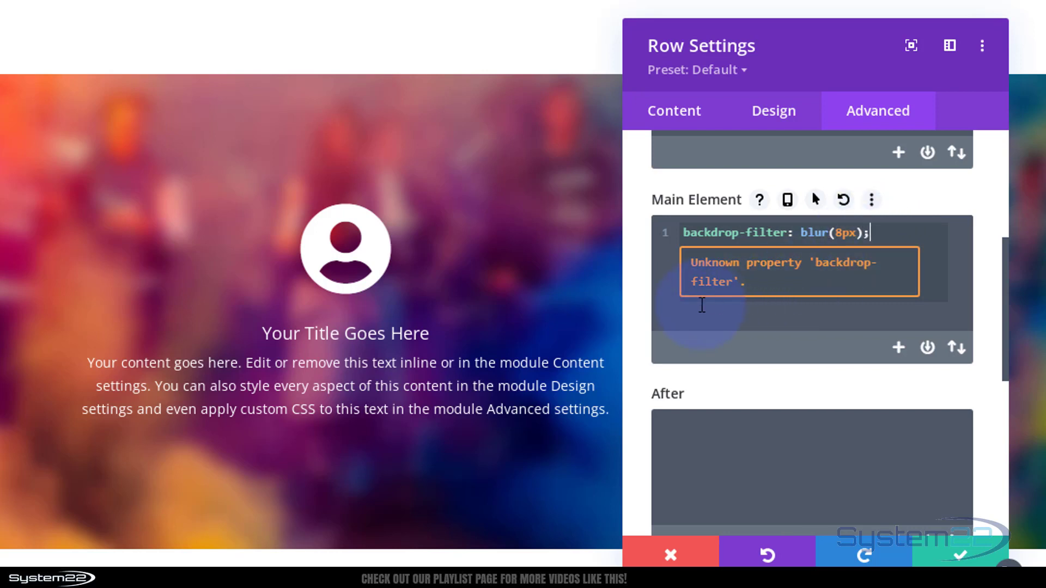
{"action": "key", "text": "Return"}
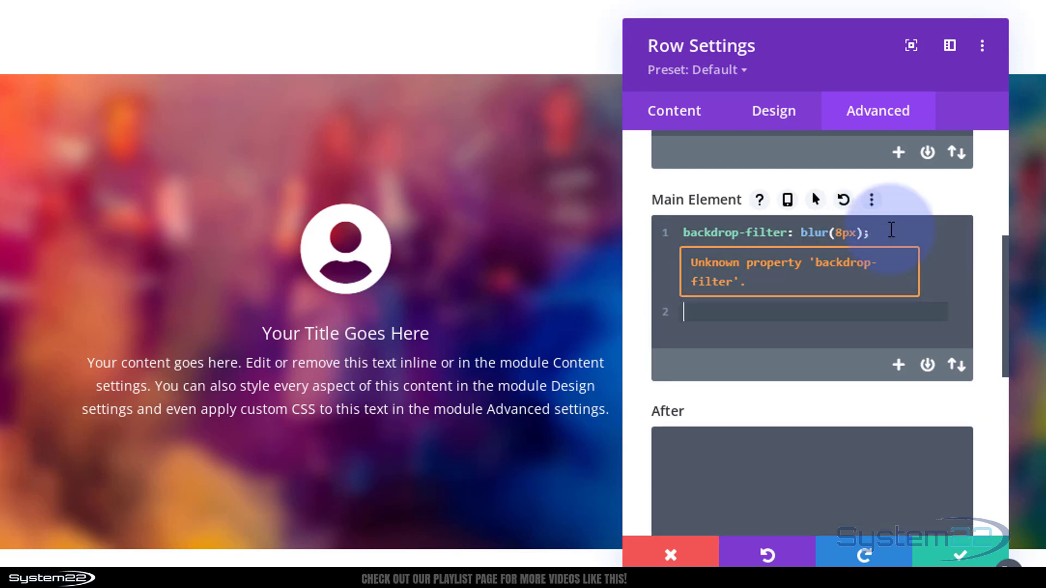
{"action": "type", "text": "-webkit-"}
{"action": "key", "text": "ctrl+v"}
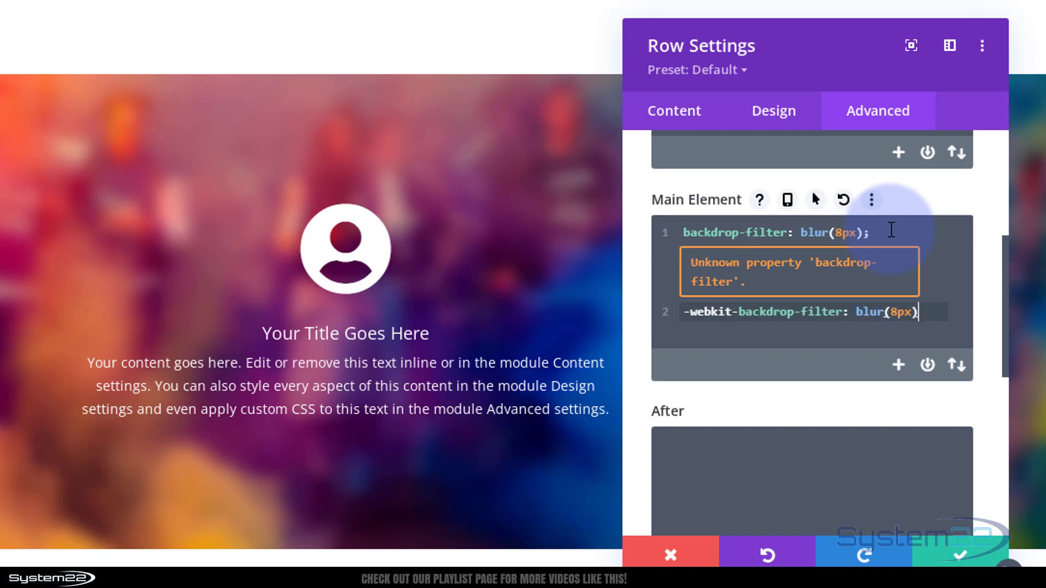
{"action": "type", "text": ";"}
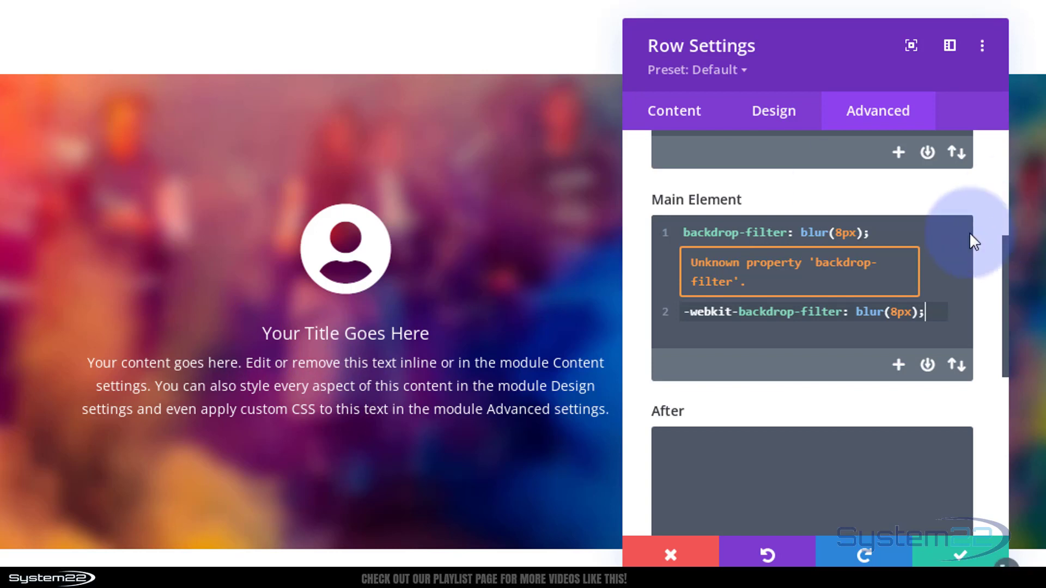
- Enable a hover state for the row's main element CSS and set the blur in both its backdrop-filter lines to 0
{"action": "mouse_move", "coordinate": [960, 242]}
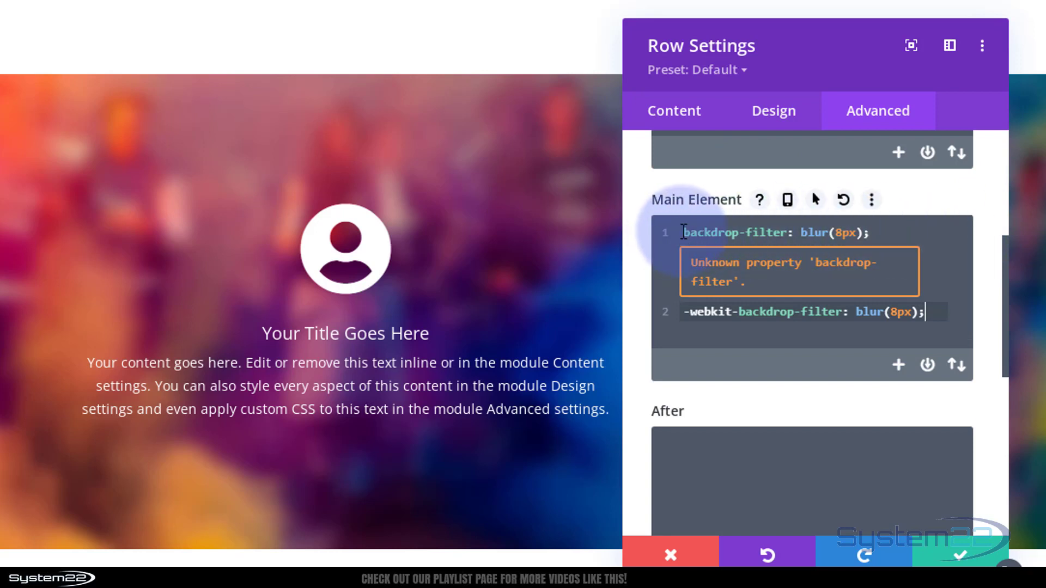
{"action": "left_click_drag", "start_coordinate": [684, 231], "coordinate": [938, 340]}
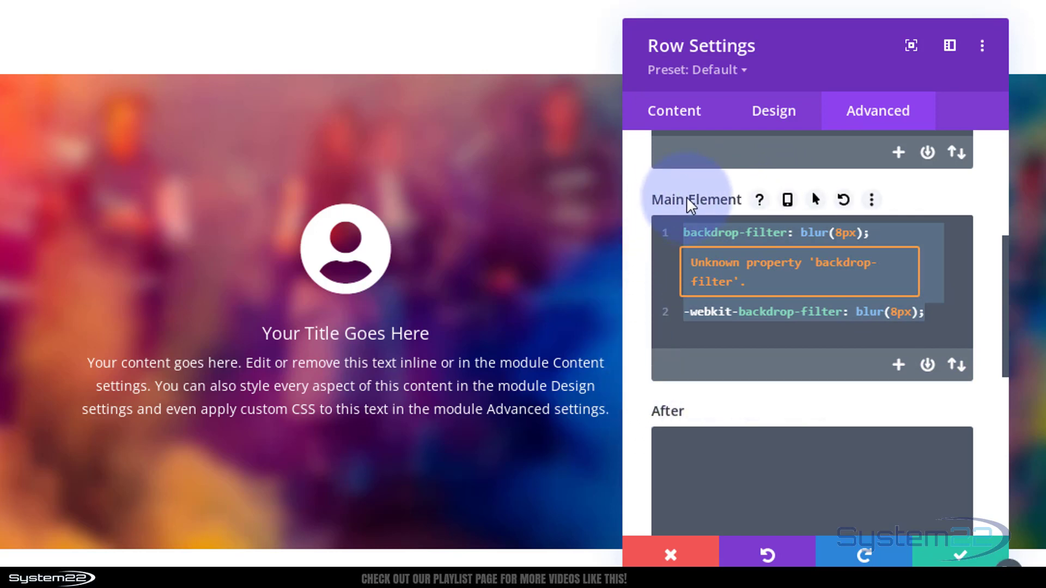
{"action": "left_click", "coordinate": [817, 201]}
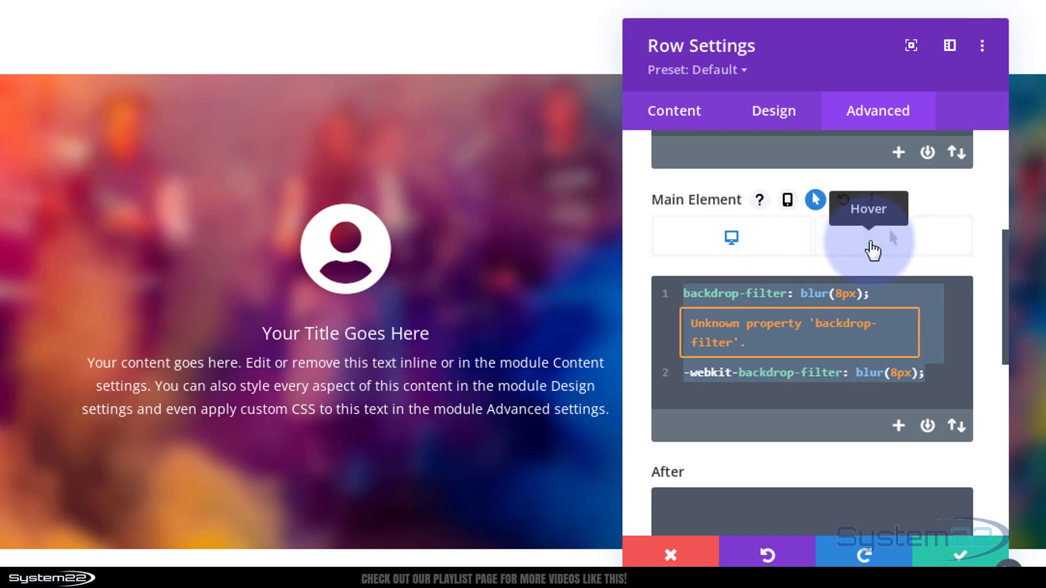
{"action": "left_click", "coordinate": [872, 250]}
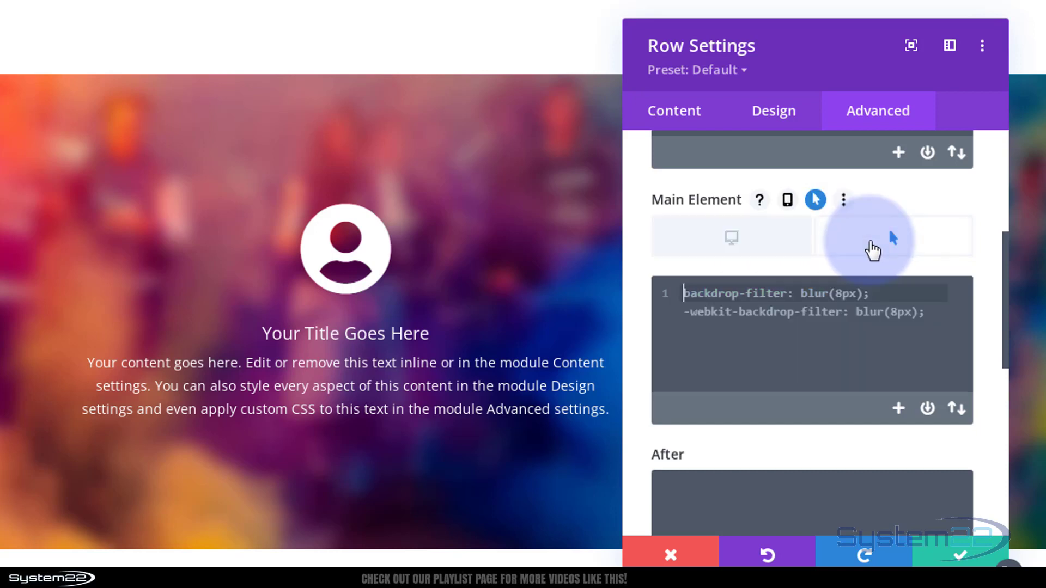
{"action": "left_click", "coordinate": [725, 353]}
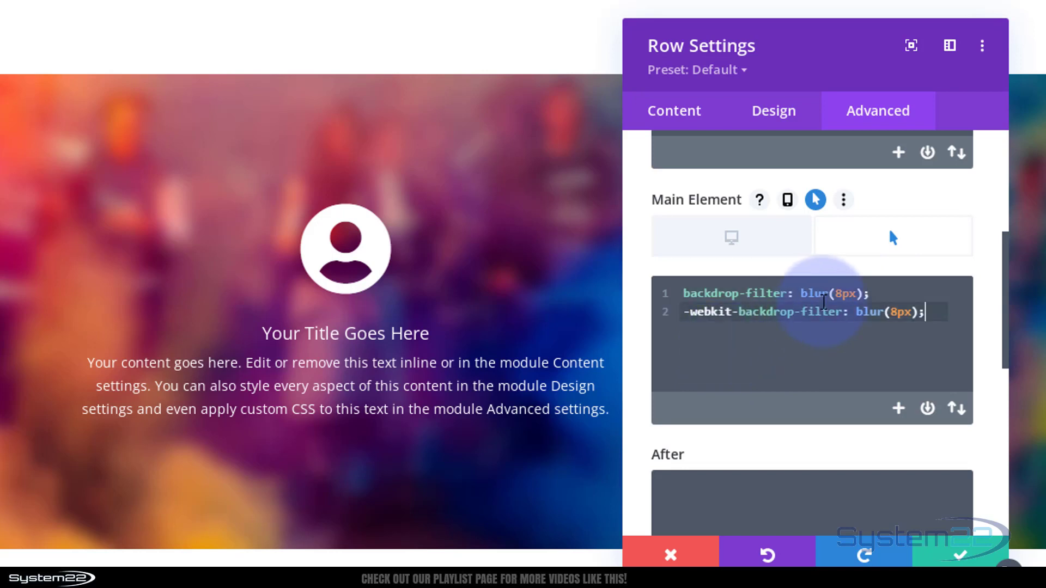
{"action": "left_click", "coordinate": [843, 294]}
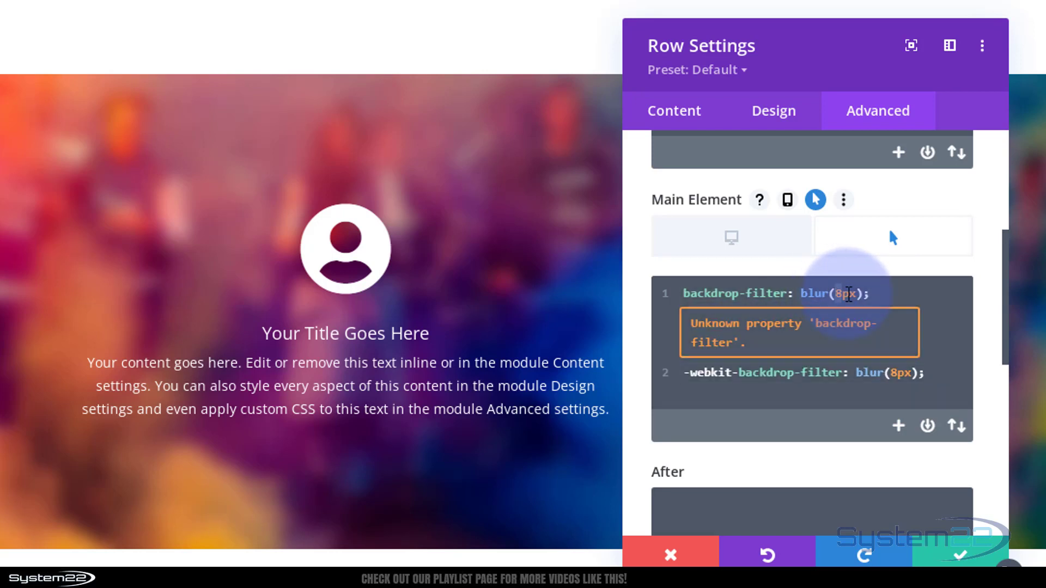
{"action": "double_click", "coordinate": [848, 294]}
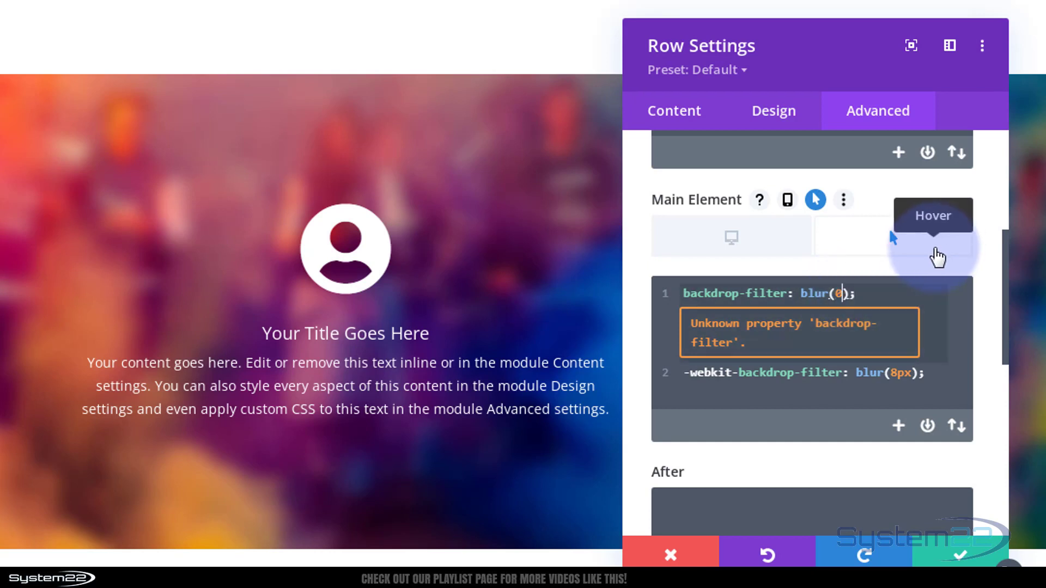
{"action": "type", "text": "0"}
{"action": "double_click", "coordinate": [895, 375]}
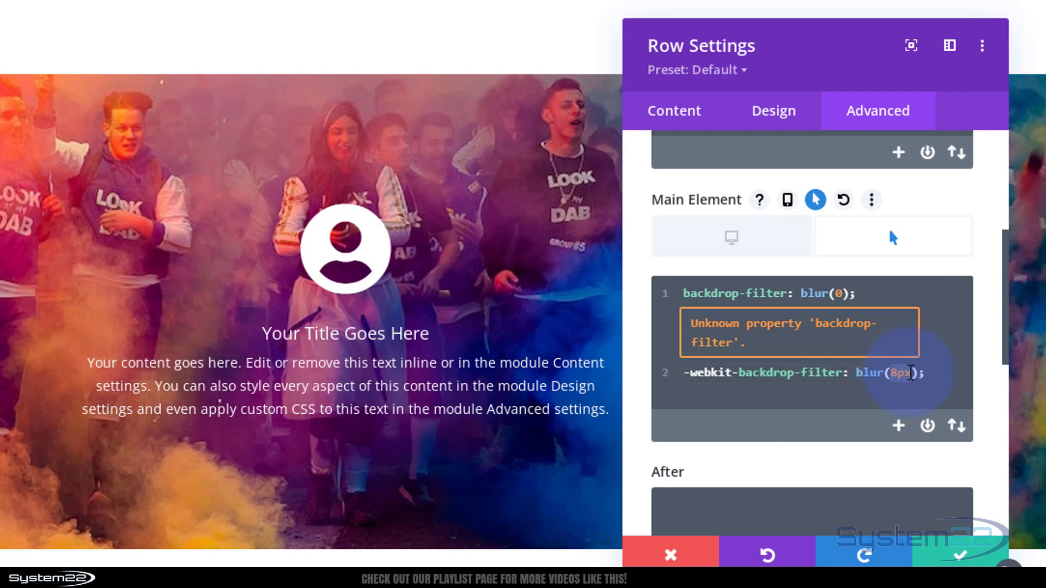
{"action": "type", "text": "0"}
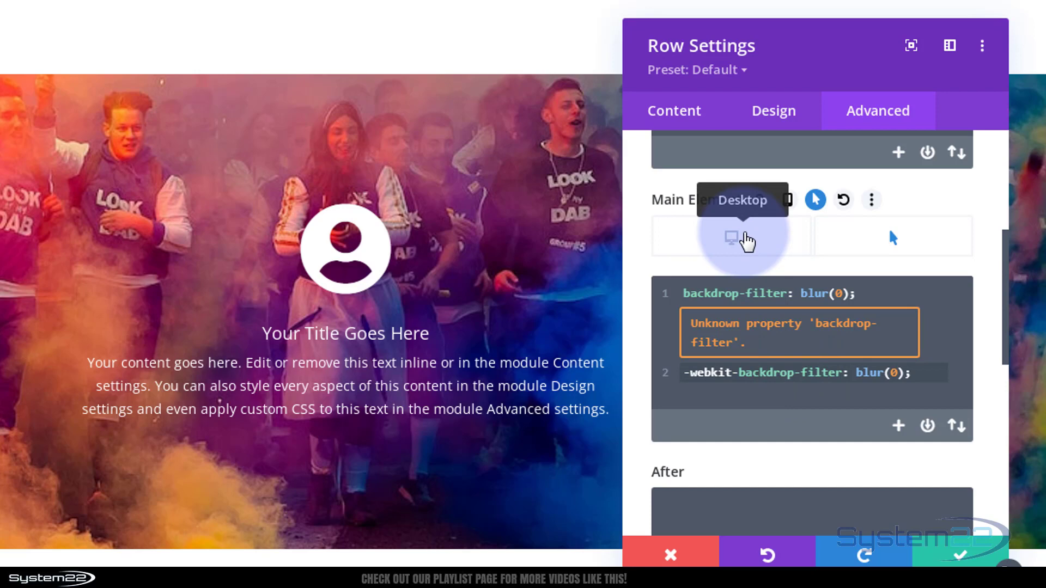
- Add transition-duration: .5s; as a third line in the desktop state of the row's main element CSS
{"action": "left_click", "coordinate": [745, 240]}
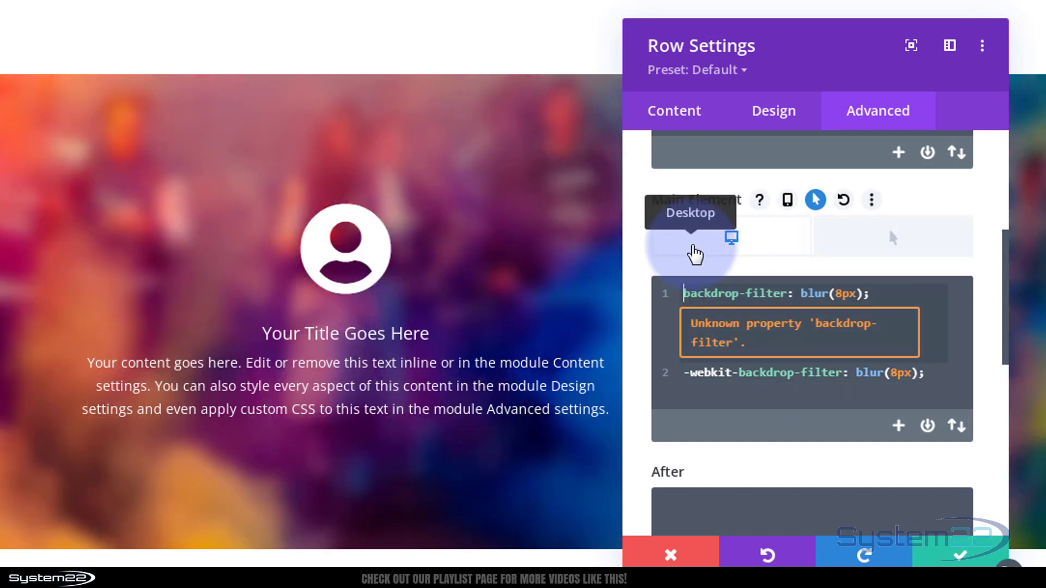
{"action": "left_click", "coordinate": [874, 253]}
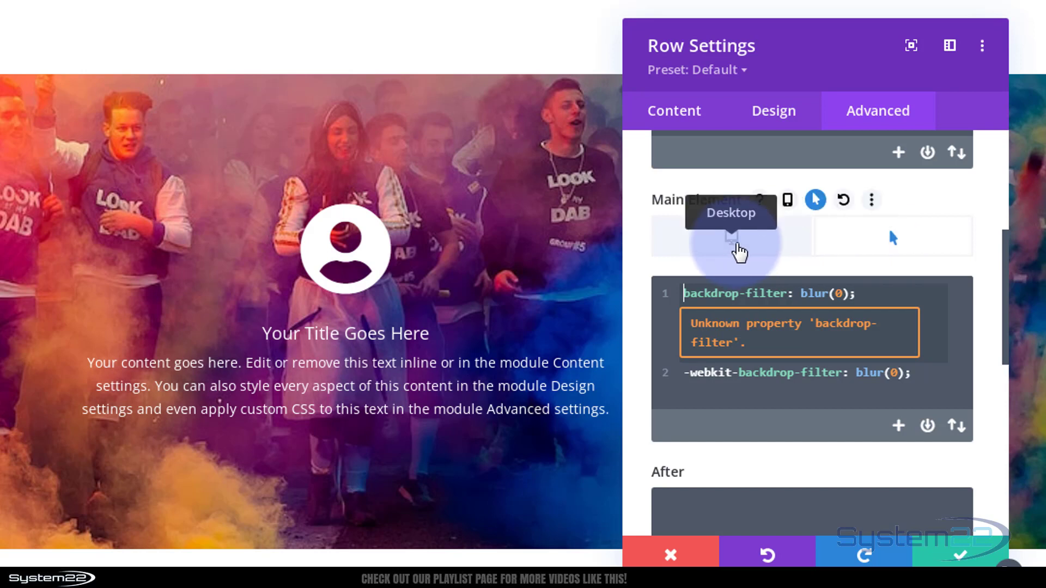
{"action": "left_click", "coordinate": [731, 238]}
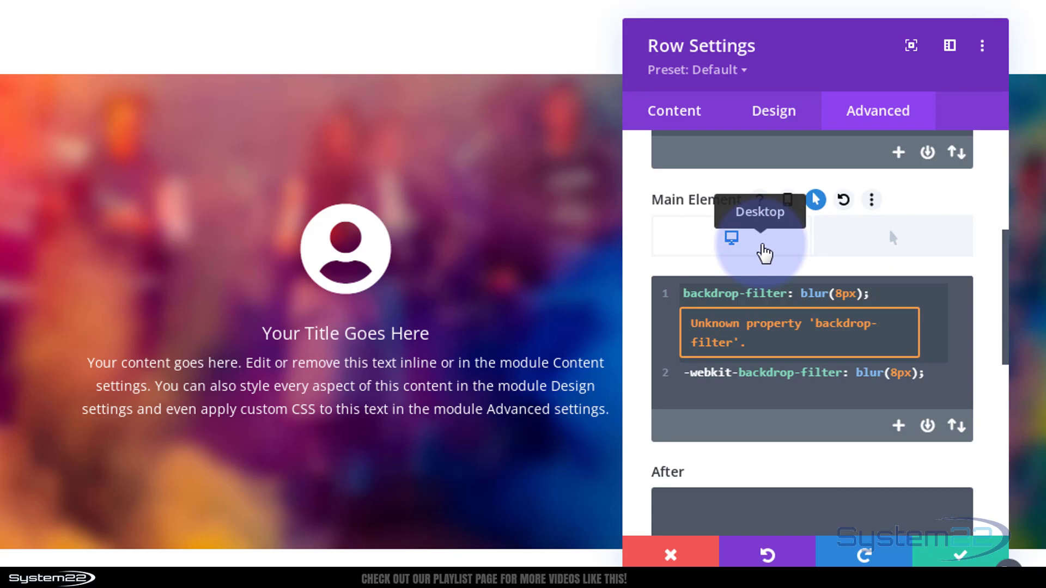
{"action": "left_click", "coordinate": [935, 372]}
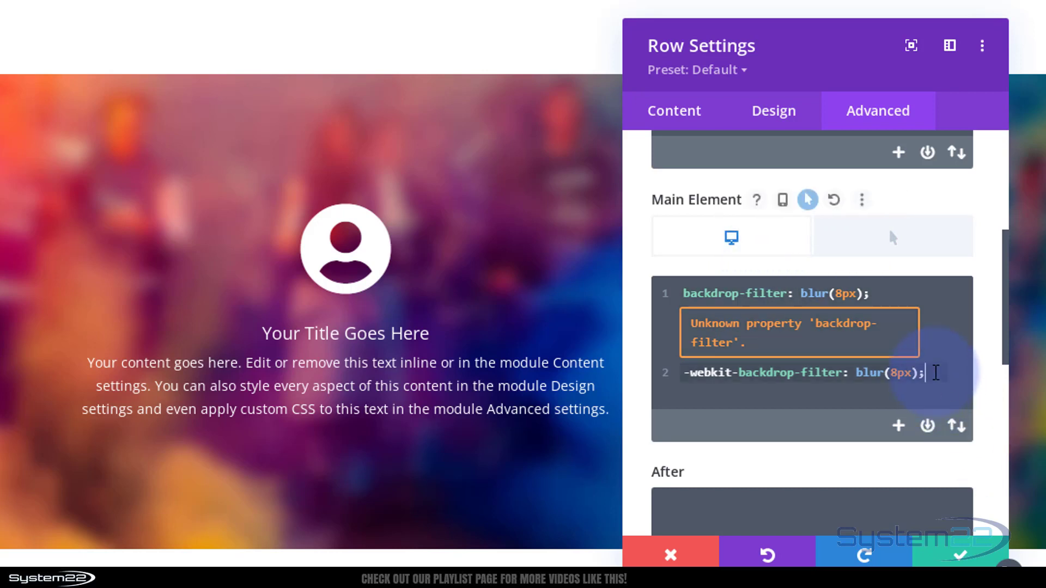
{"action": "key", "text": "Return"}
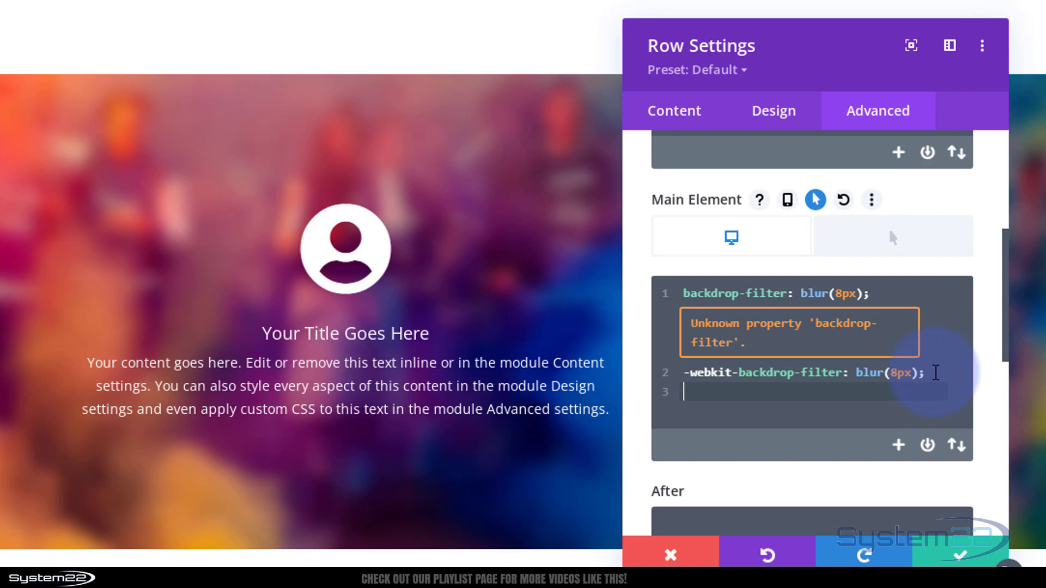
{"action": "type", "text": "transition-durat"}
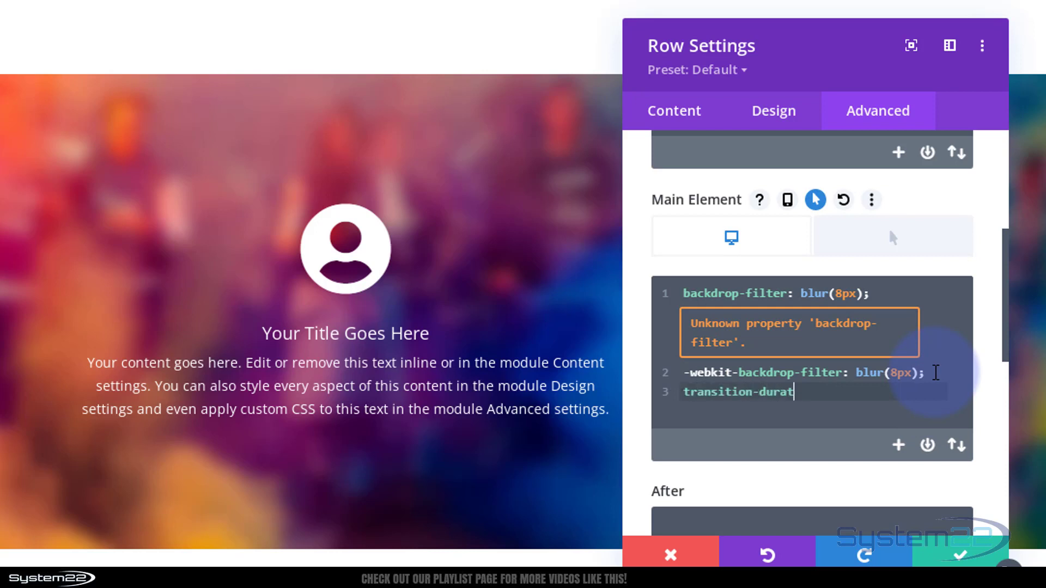
{"action": "type", "text": "ion: ."}
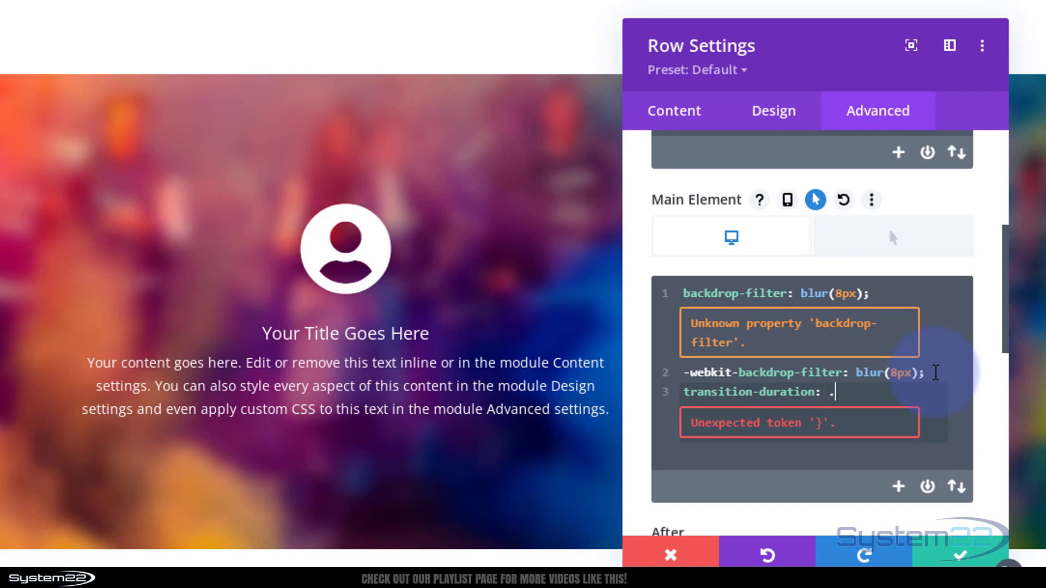
{"action": "type", "text": "5s;"}
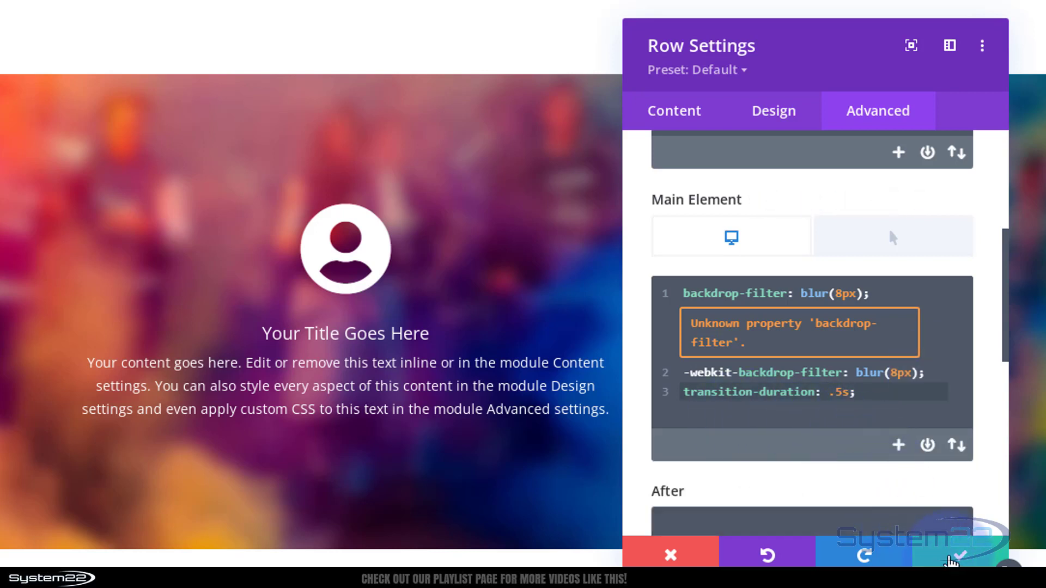
- Save the row settings and the page, then exit the Visual Builder to check the blurred crowd section on the live page
{"action": "left_click", "coordinate": [954, 561]}
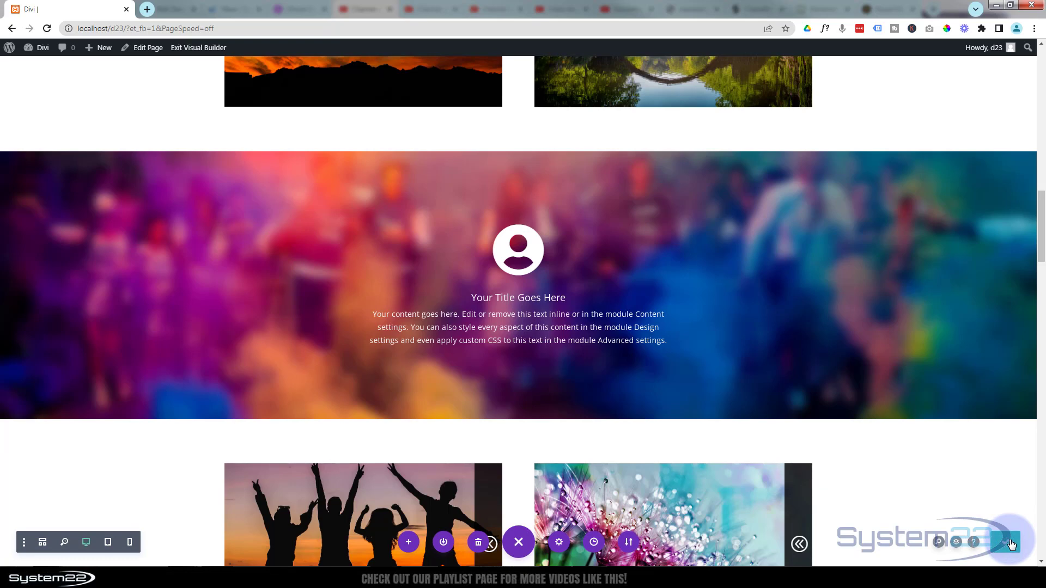
{"action": "left_click", "coordinate": [1011, 545]}
{"action": "left_click", "coordinate": [182, 48]}
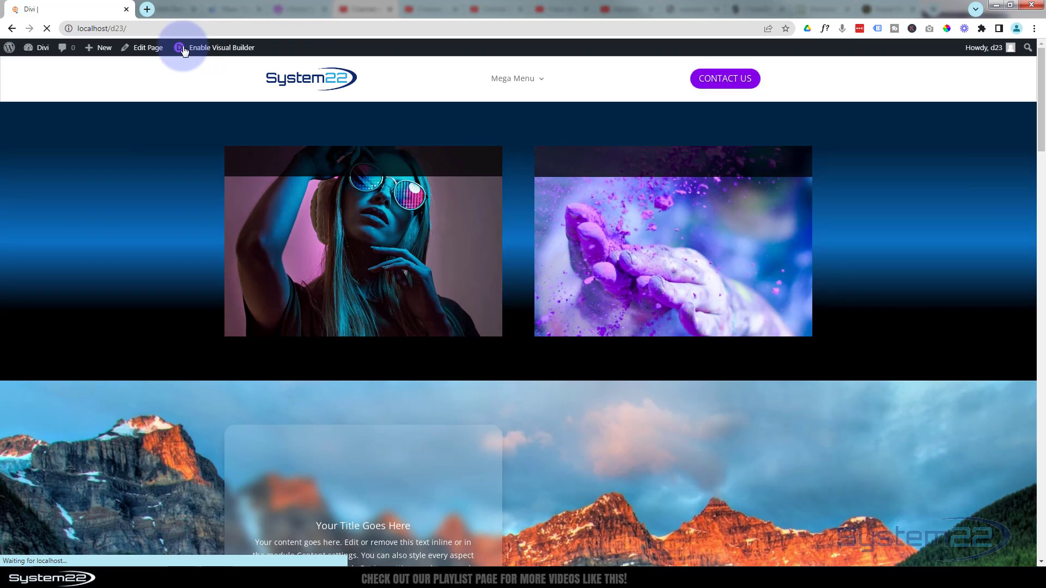
{"action": "scroll", "coordinate": [218, 48], "scroll_direction": "down", "scroll_amount": 10}
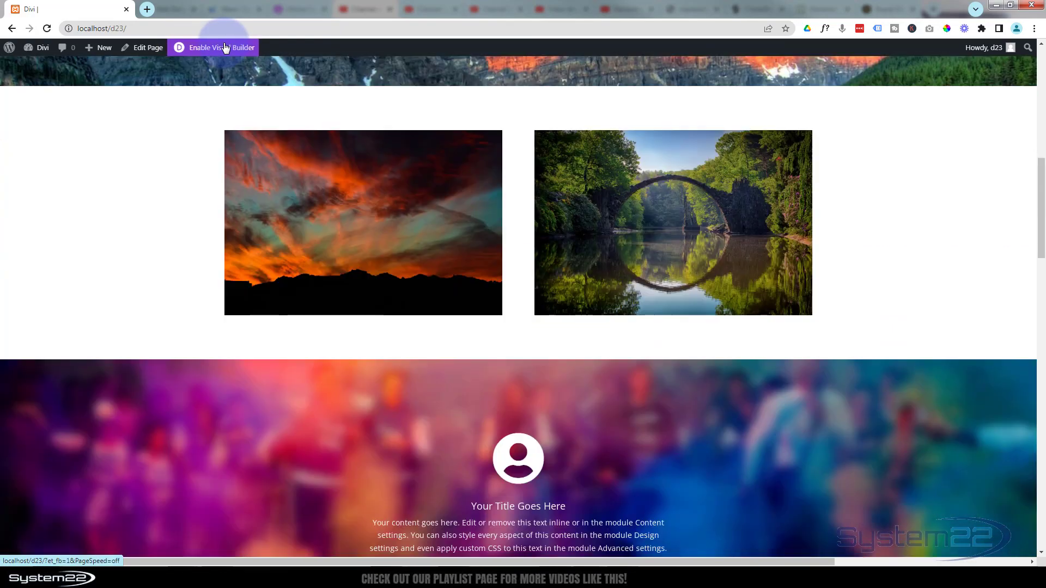
{"action": "scroll", "coordinate": [225, 47], "scroll_direction": "down", "scroll_amount": 3}
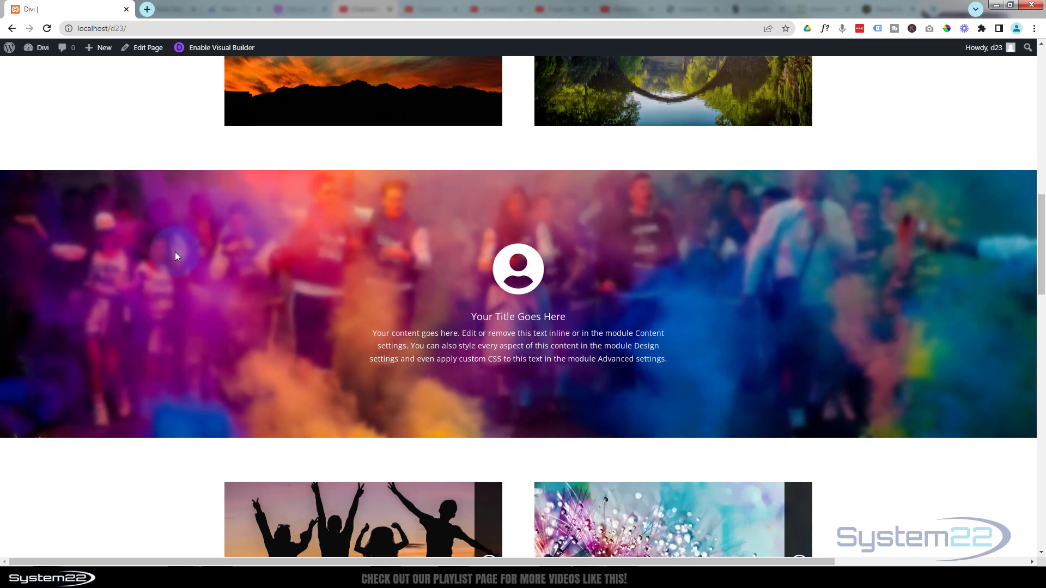
- Reopen the page in the Visual Builder and open the settings of the row in the crowd section
{"action": "left_click", "coordinate": [214, 48]}
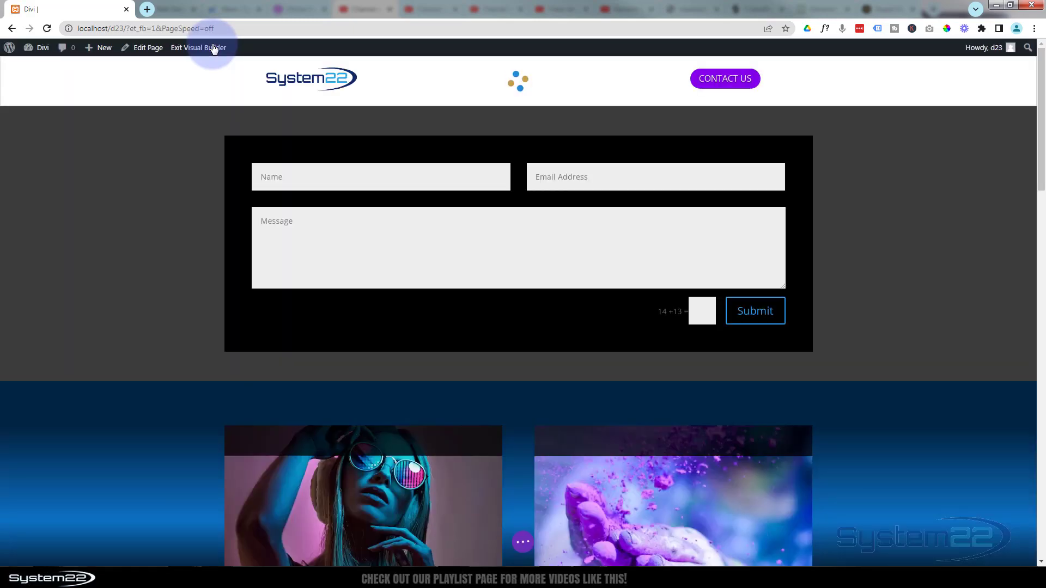
{"action": "scroll", "coordinate": [205, 105], "scroll_direction": "down", "scroll_amount": 8}
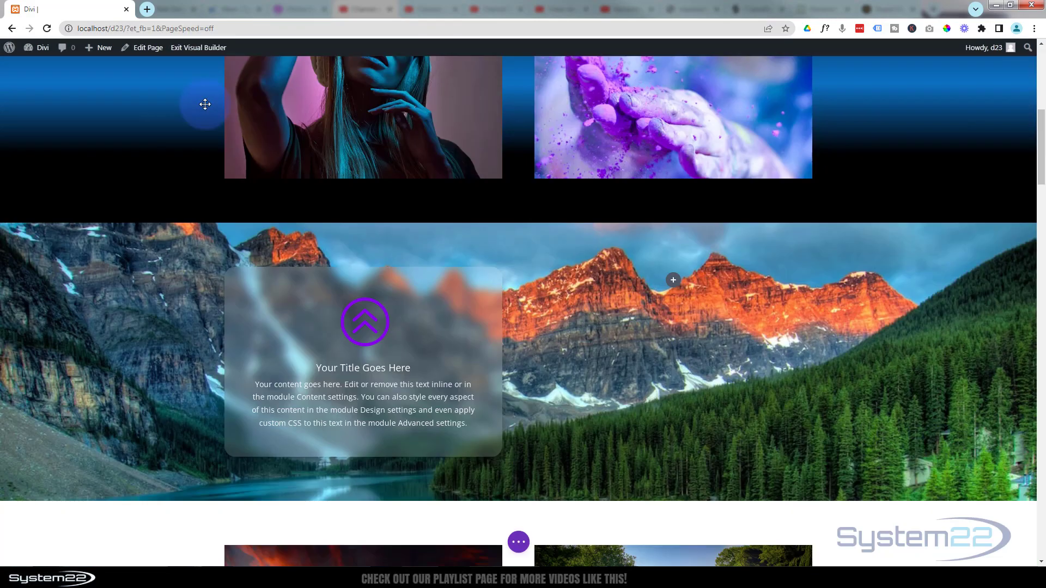
{"action": "scroll", "coordinate": [205, 104], "scroll_direction": "down", "scroll_amount": 10}
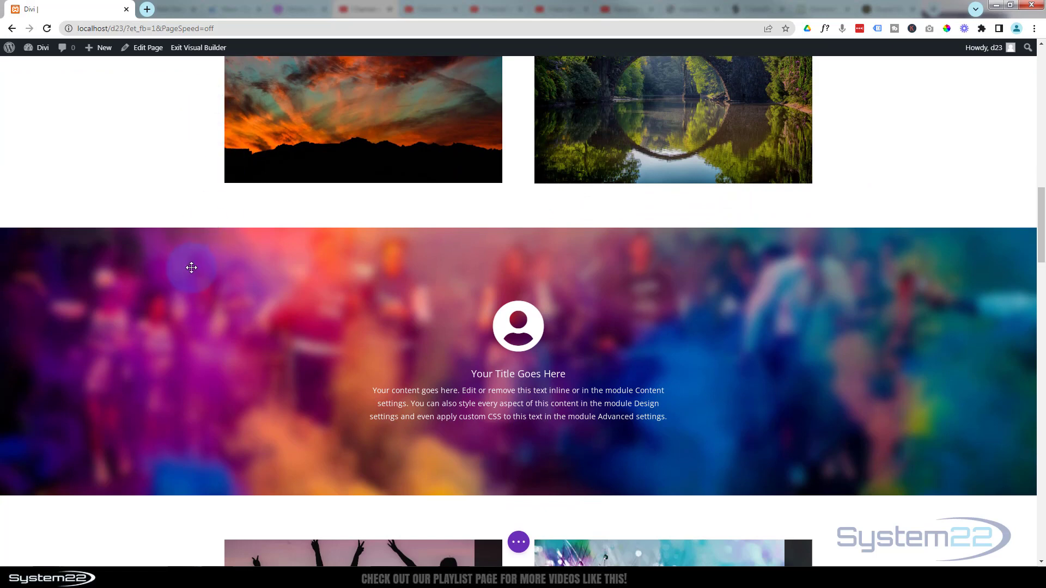
{"action": "mouse_move", "coordinate": [184, 292]}
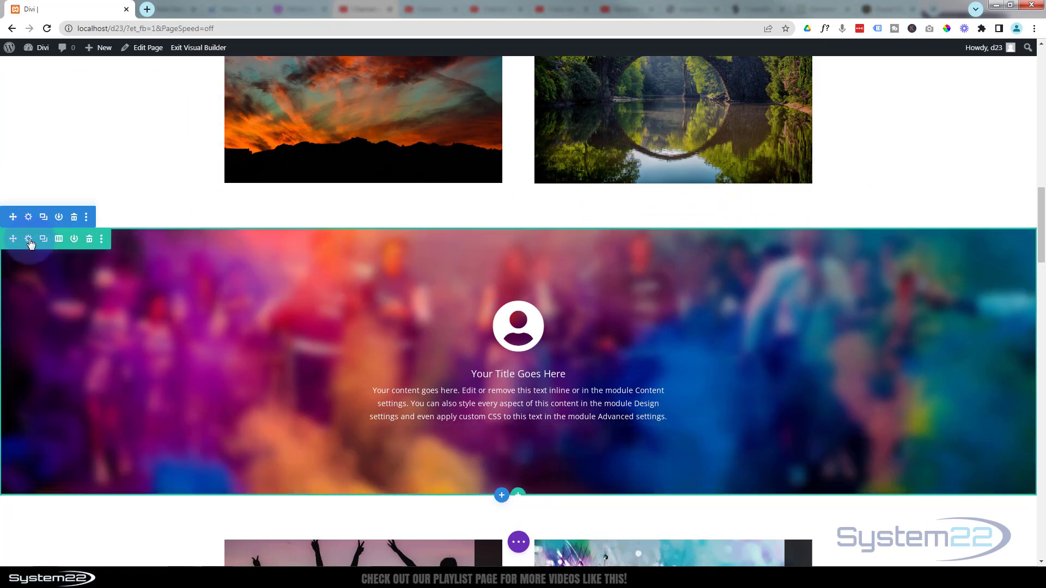
{"action": "left_click", "coordinate": [28, 240]}
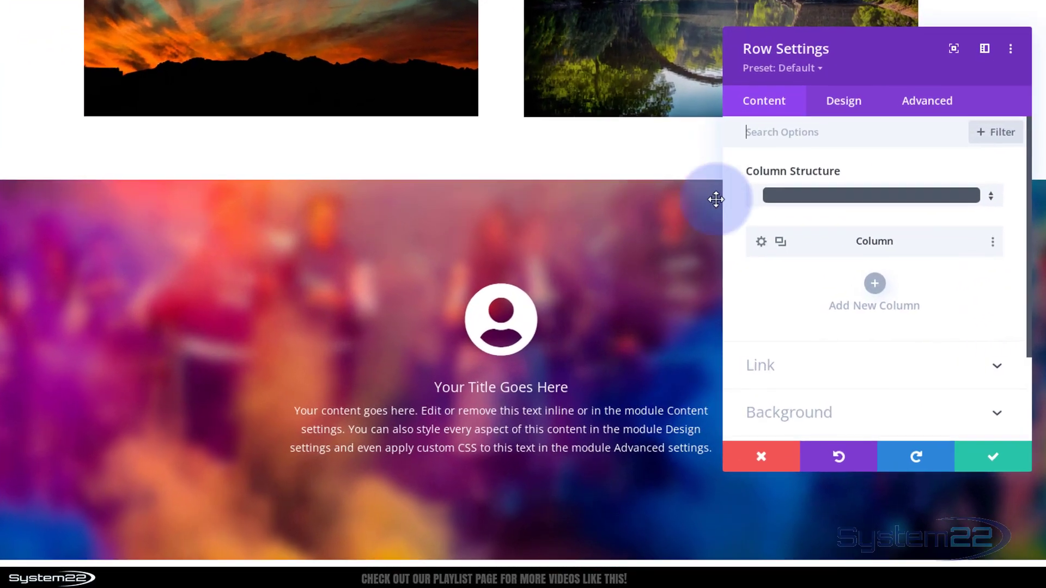
- Give the row a white background colour with its opacity reduced to 0.17
{"action": "scroll", "coordinate": [831, 285], "scroll_direction": "down", "scroll_amount": 2}
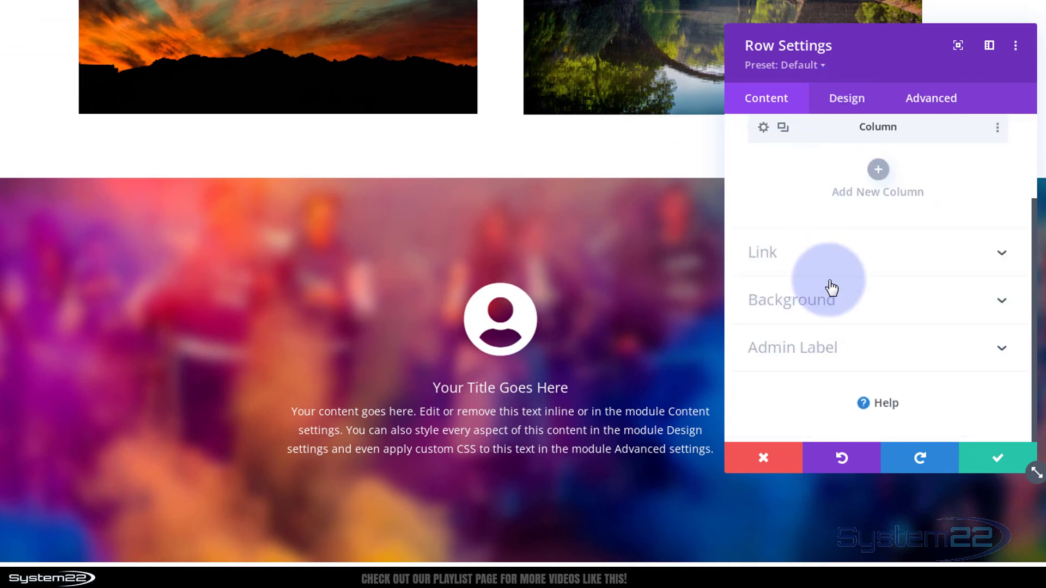
{"action": "left_click", "coordinate": [837, 309]}
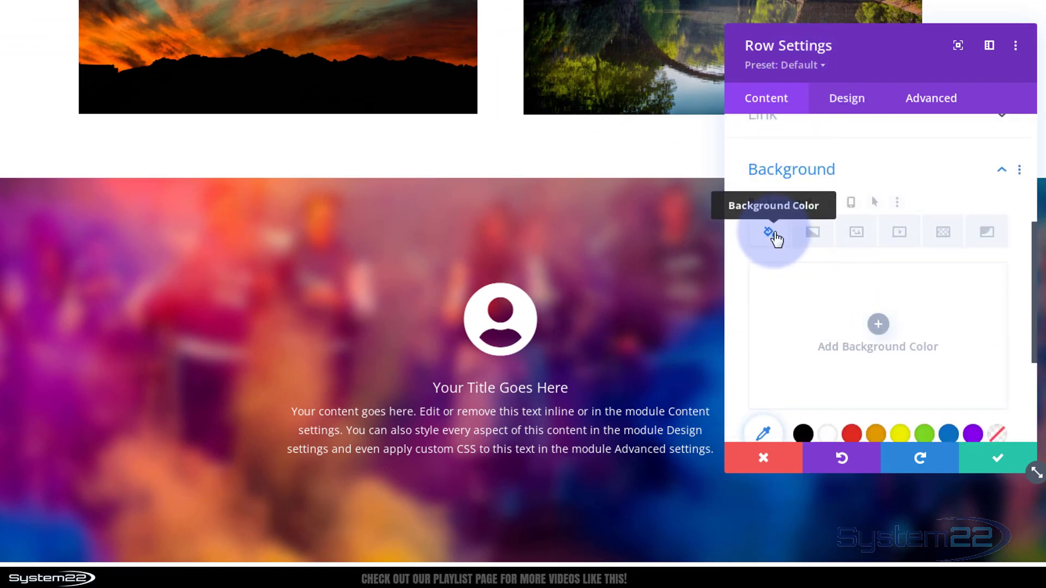
{"action": "scroll", "coordinate": [805, 316], "scroll_direction": "down", "scroll_amount": 2}
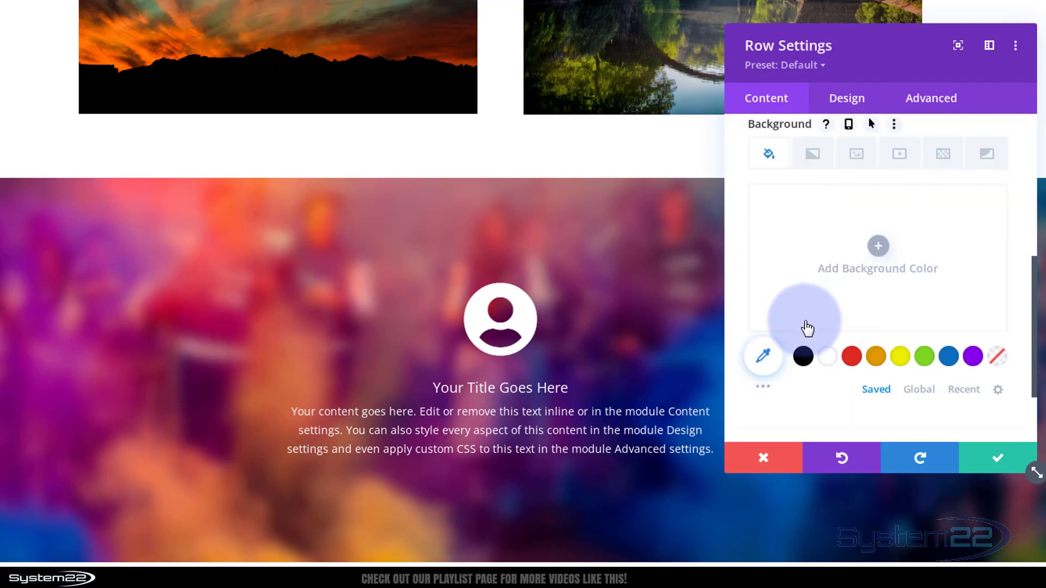
{"action": "left_click", "coordinate": [828, 362]}
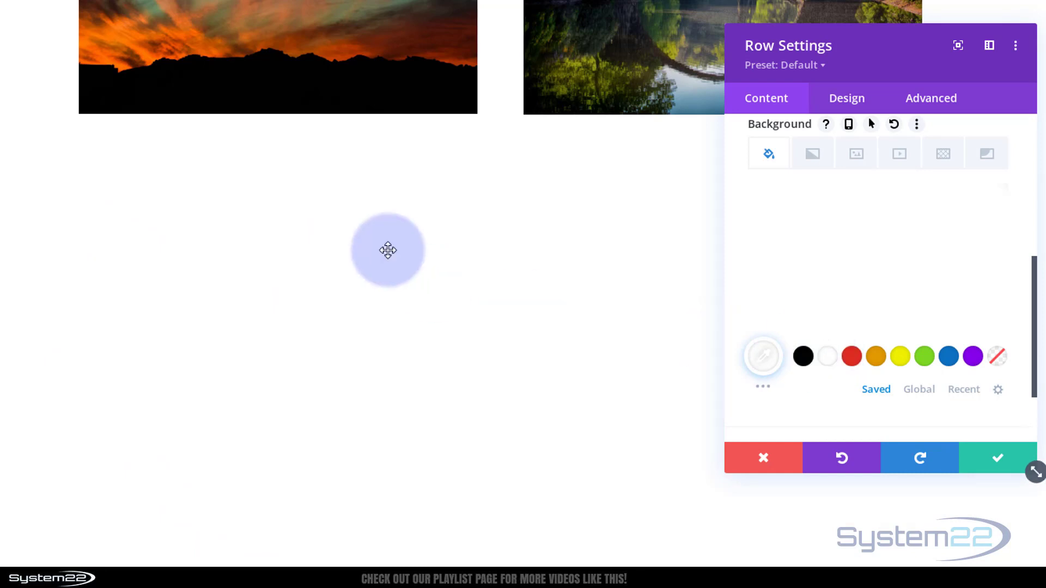
{"action": "mouse_move", "coordinate": [828, 268]}
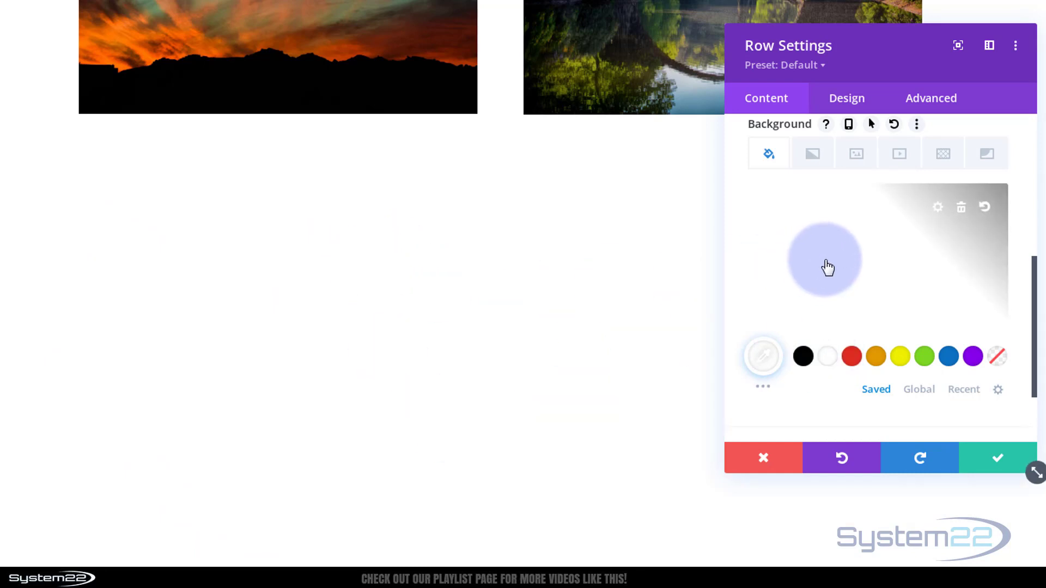
{"action": "left_click", "coordinate": [838, 269]}
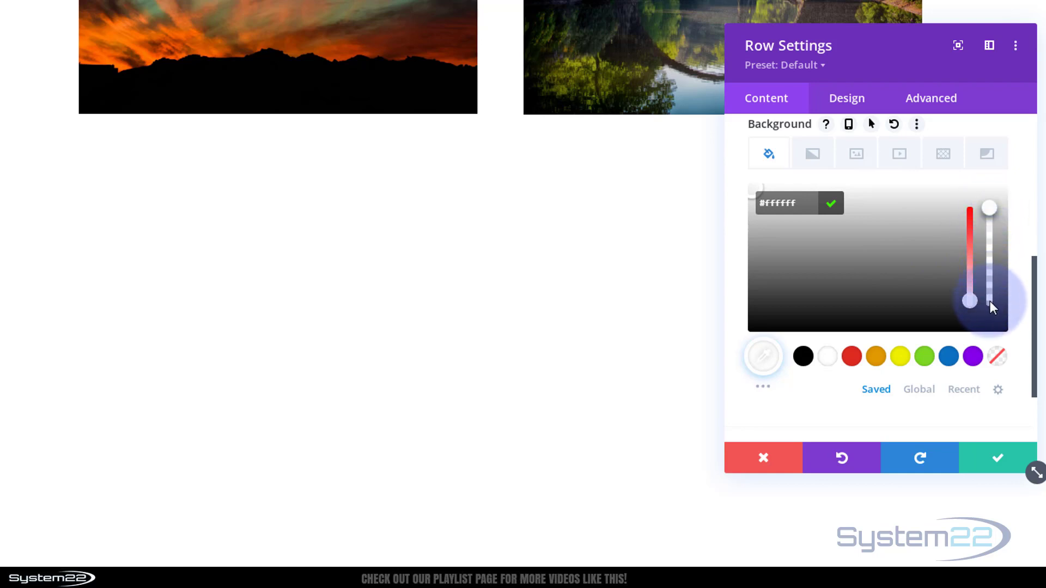
{"action": "left_click_drag", "start_coordinate": [990, 208], "coordinate": [991, 292]}
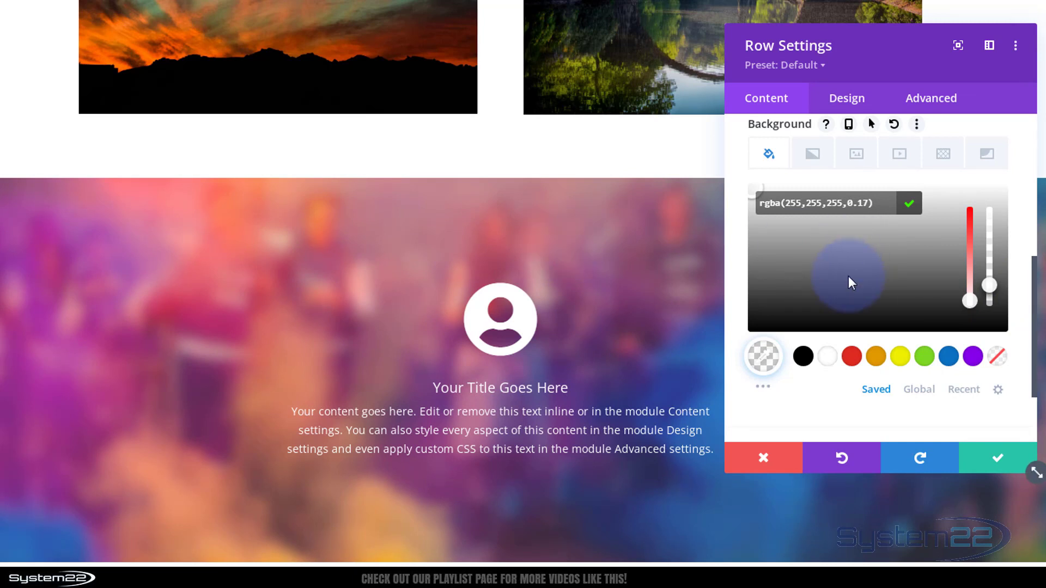
- Enable a hover state for the row's background, set its hover colour to rgba(255,255,255,0), and save the row settings
{"action": "scroll", "coordinate": [848, 278], "scroll_direction": "up", "scroll_amount": 3}
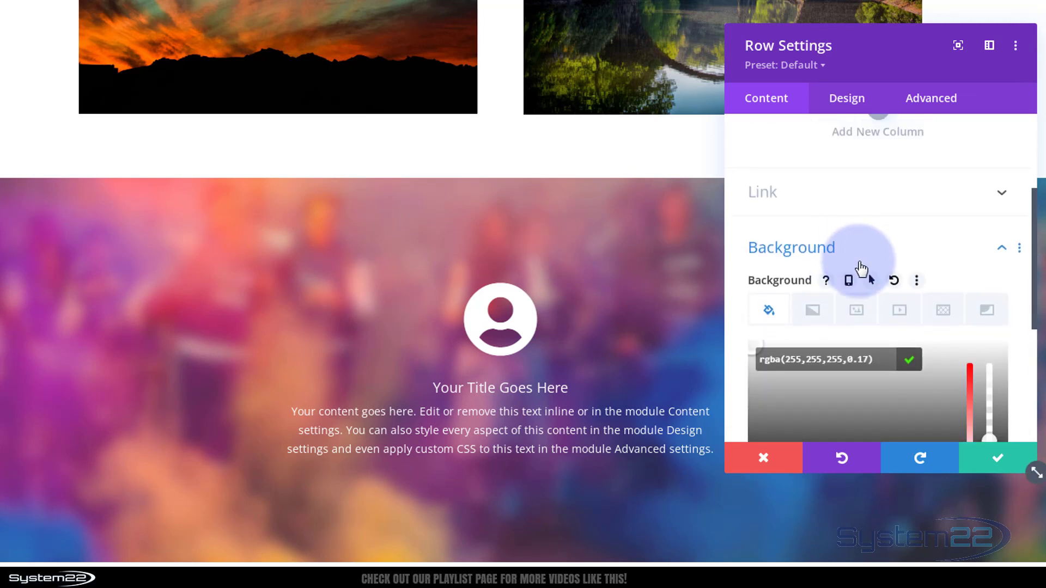
{"action": "left_click", "coordinate": [871, 281]}
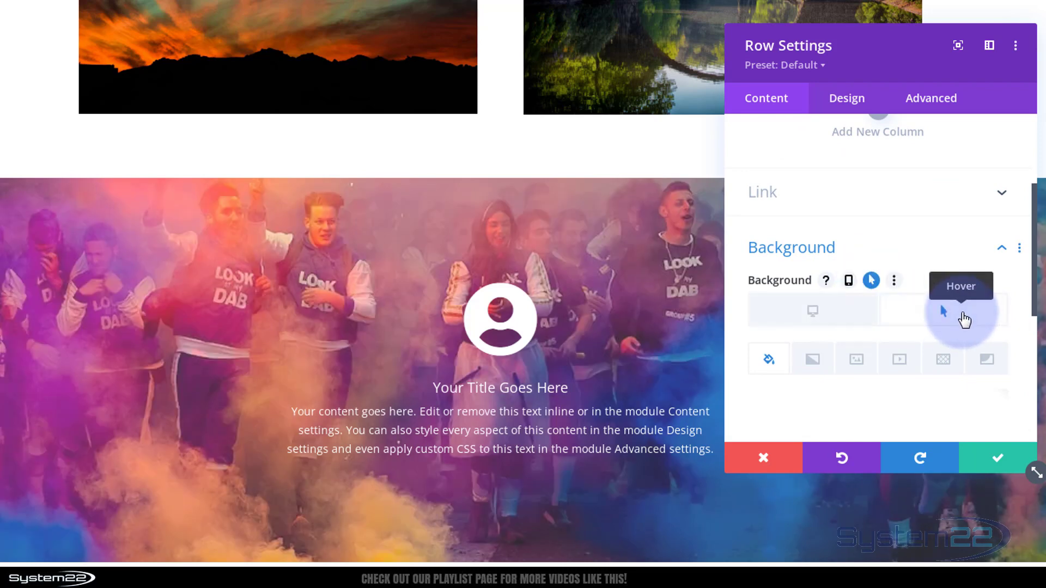
{"action": "left_click", "coordinate": [942, 310]}
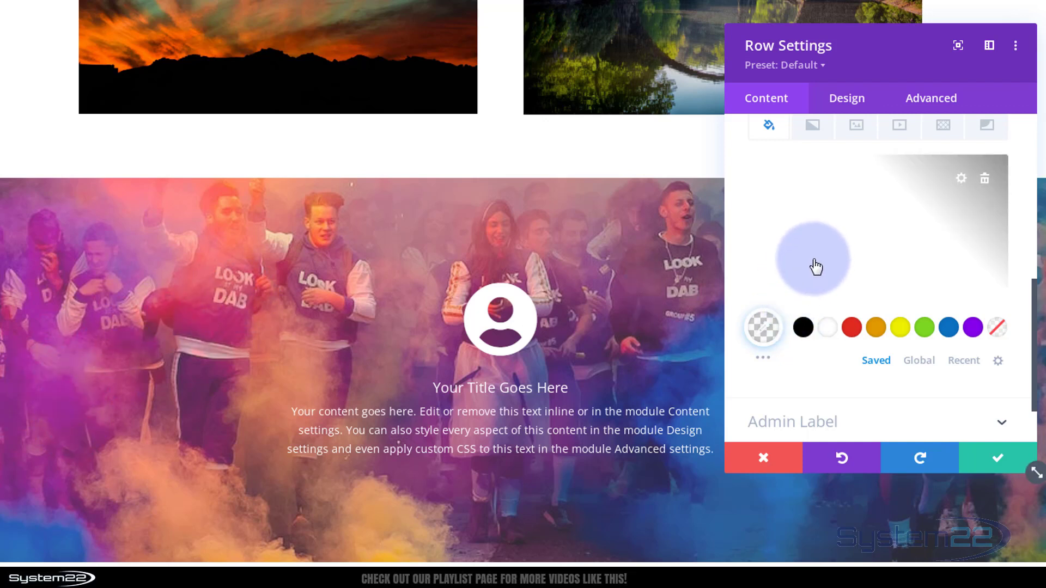
{"action": "left_click", "coordinate": [836, 258]}
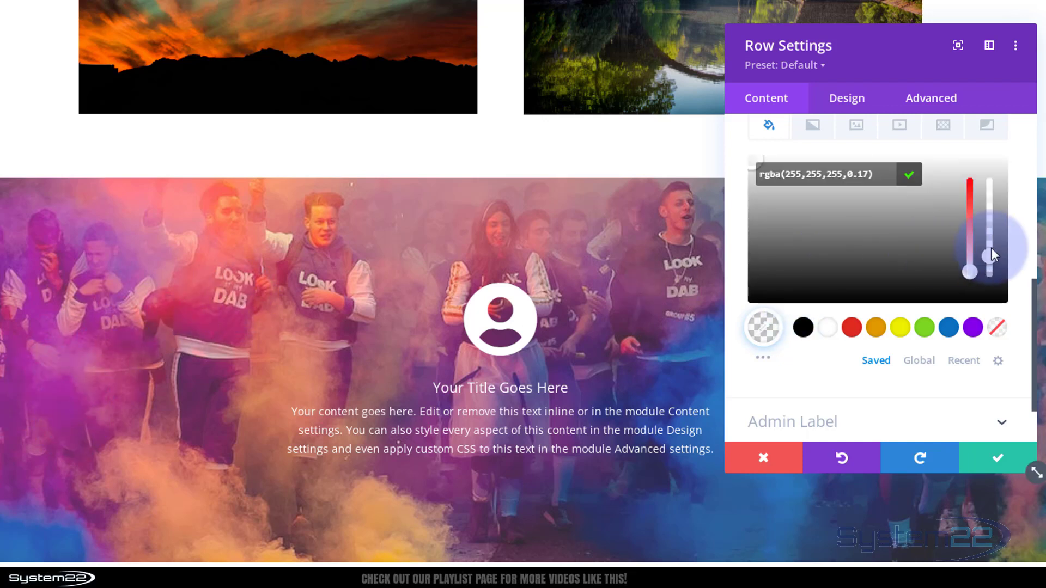
{"action": "left_click_drag", "start_coordinate": [989, 256], "coordinate": [991, 310]}
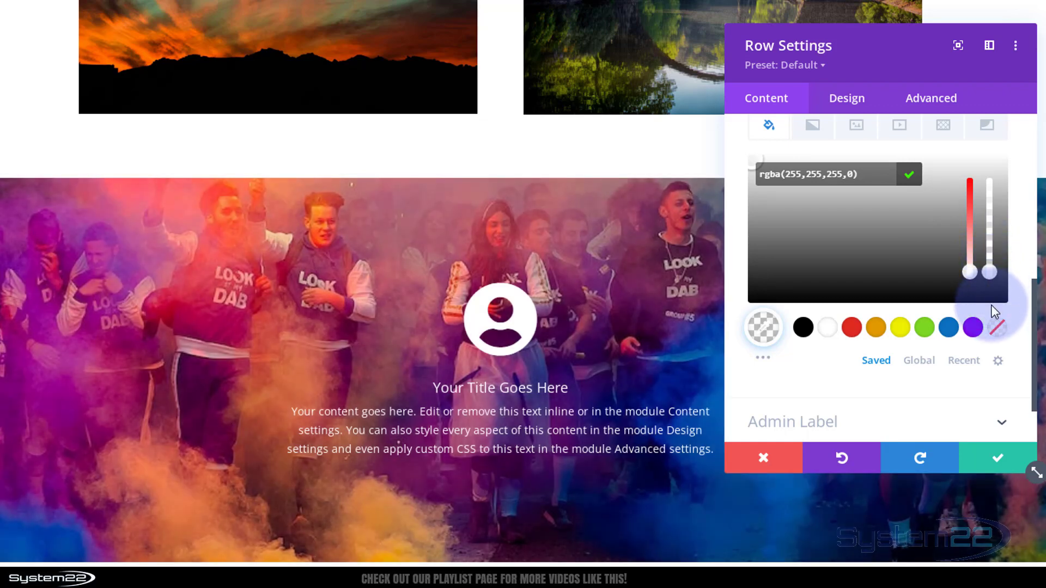
{"action": "left_click", "coordinate": [1002, 462]}
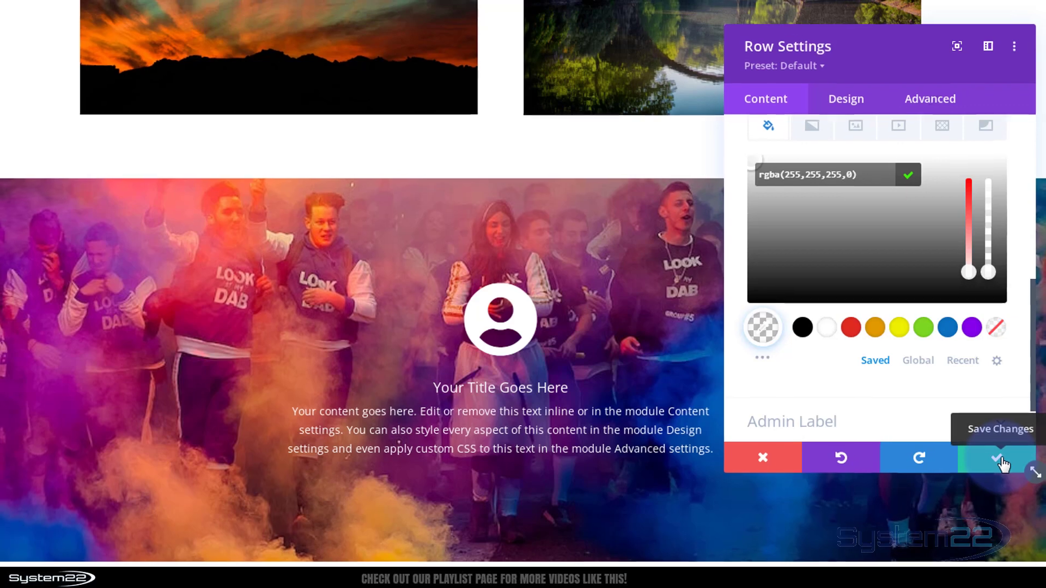
{"action": "left_click", "coordinate": [1003, 462]}
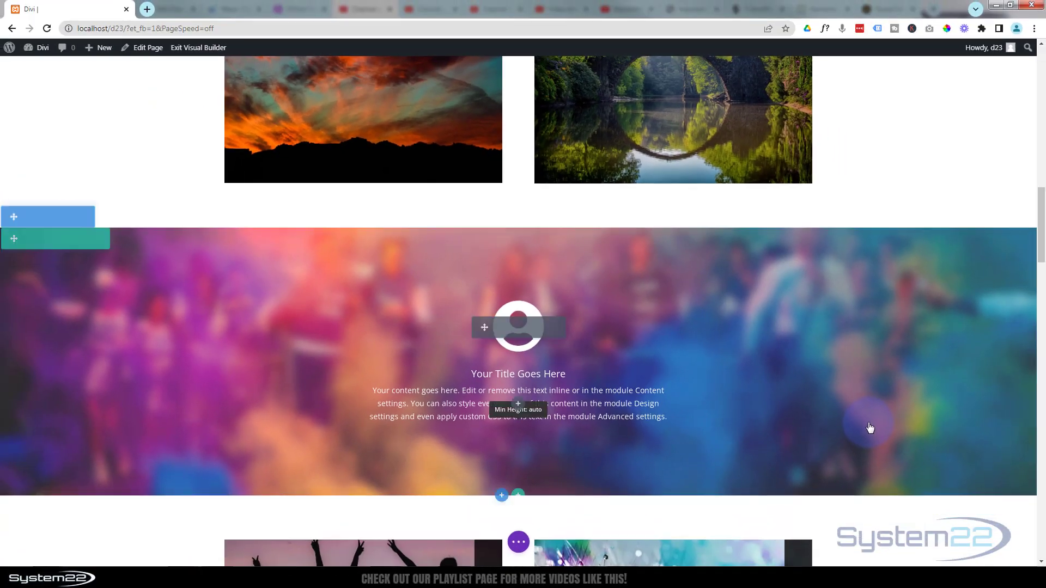
- Save the page and exit the Visual Builder to check the row's tinted blur and hover effect on the live page
{"action": "left_click", "coordinate": [518, 542]}
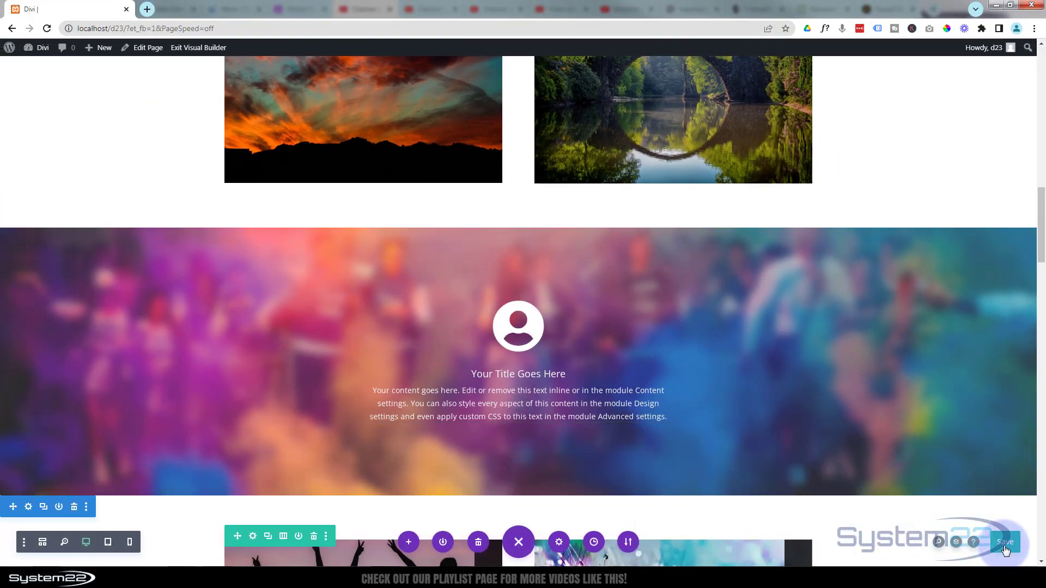
{"action": "left_click", "coordinate": [1006, 545]}
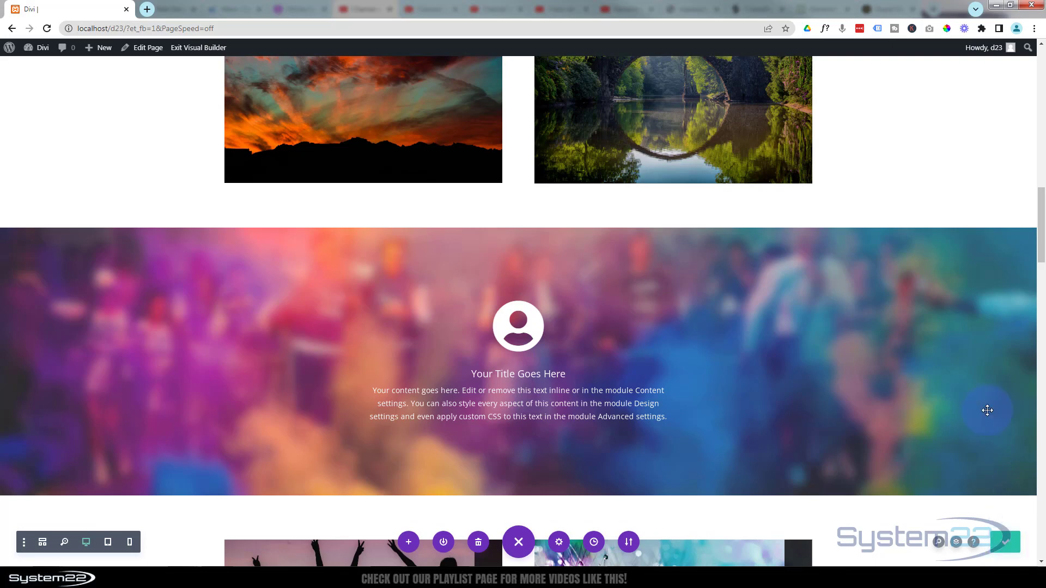
{"action": "left_click", "coordinate": [193, 48]}
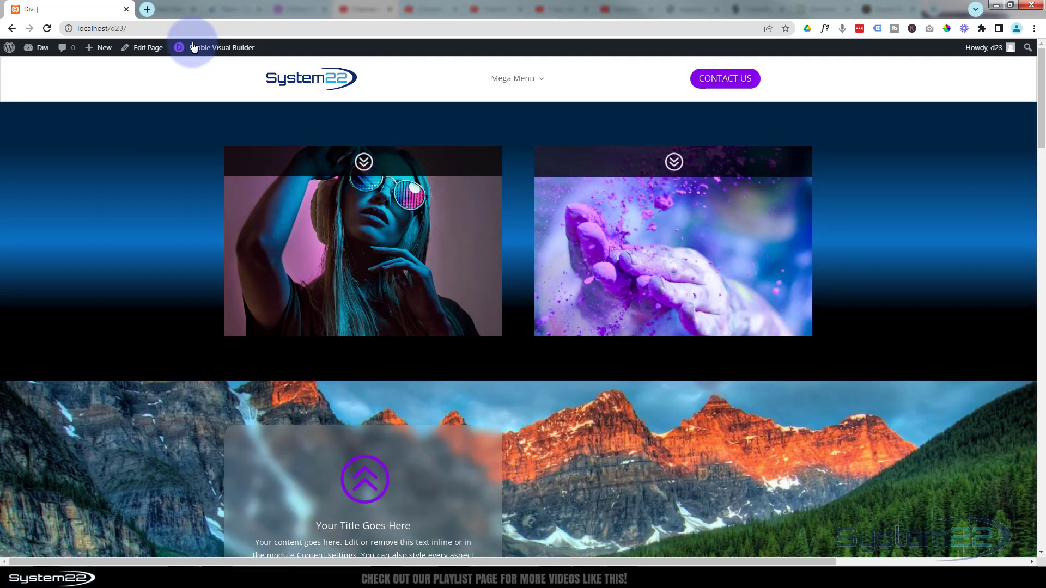
{"action": "scroll", "coordinate": [197, 92], "scroll_direction": "down", "scroll_amount": 15}
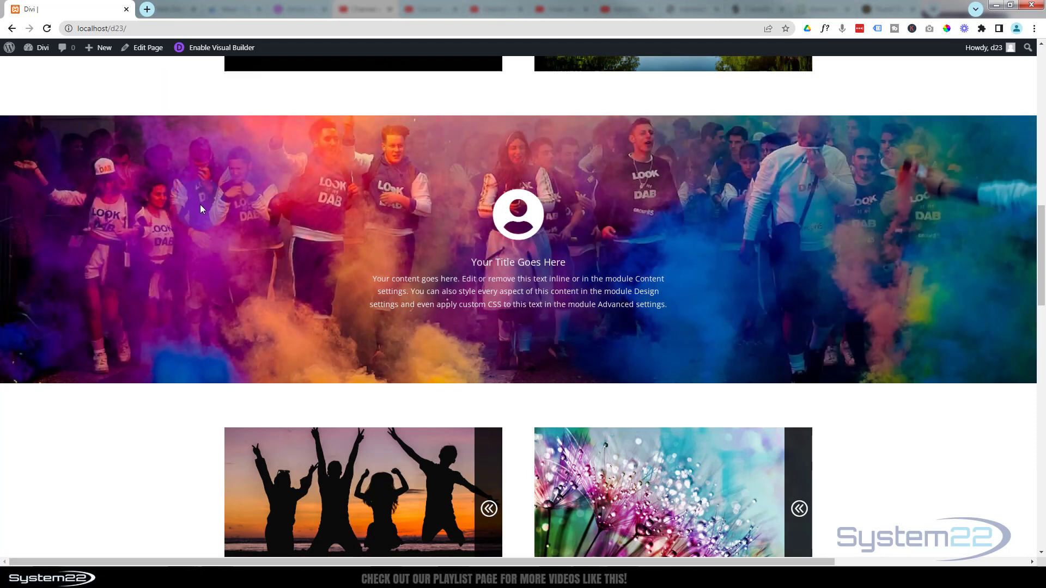
{"action": "left_click", "coordinate": [143, 83]}
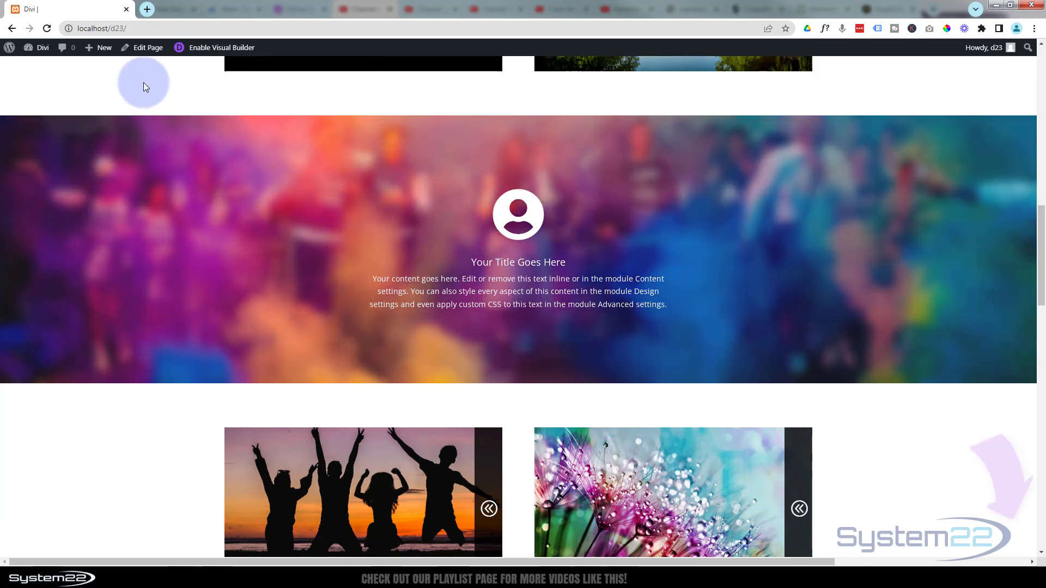